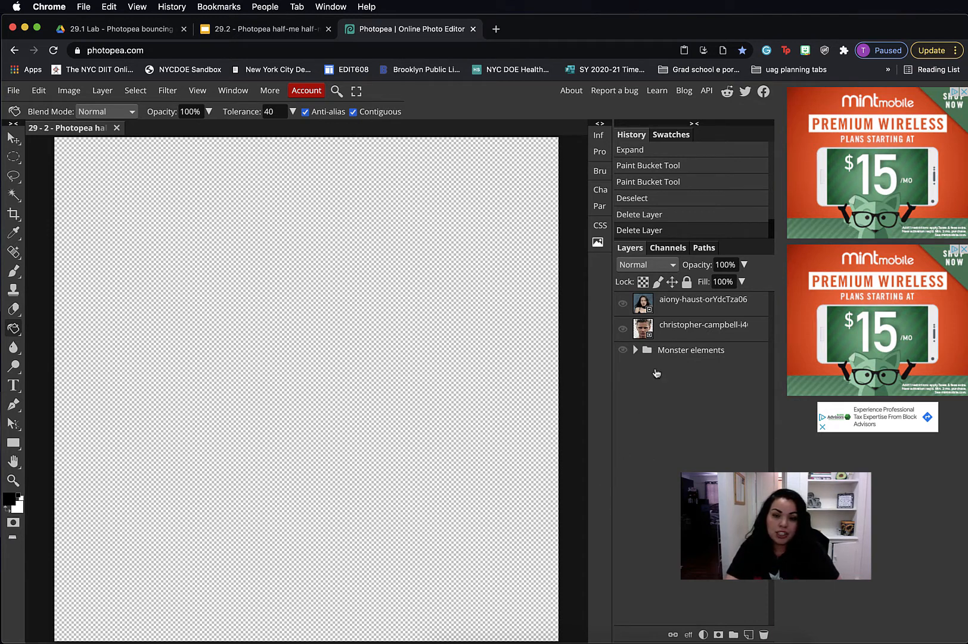
{"action": "left_click", "coordinate": [669, 351]}
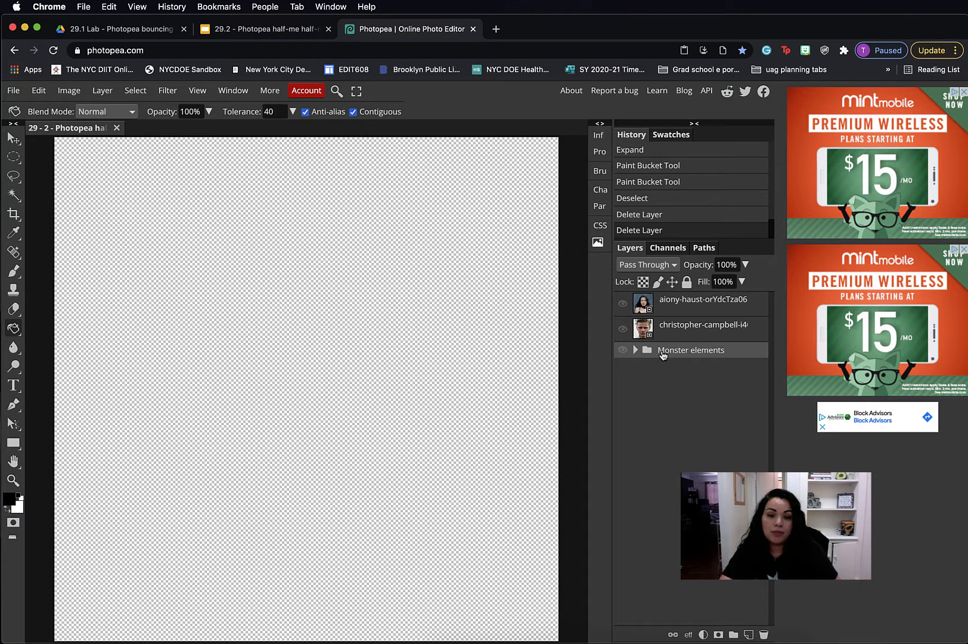
{"action": "left_click", "coordinate": [13, 90]}
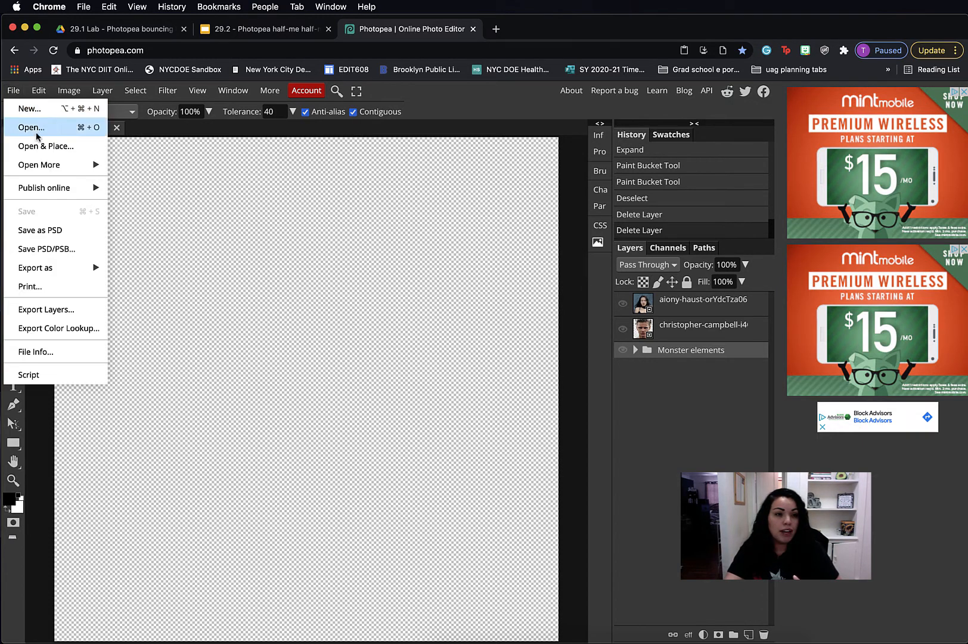
{"action": "left_click", "coordinate": [35, 145]}
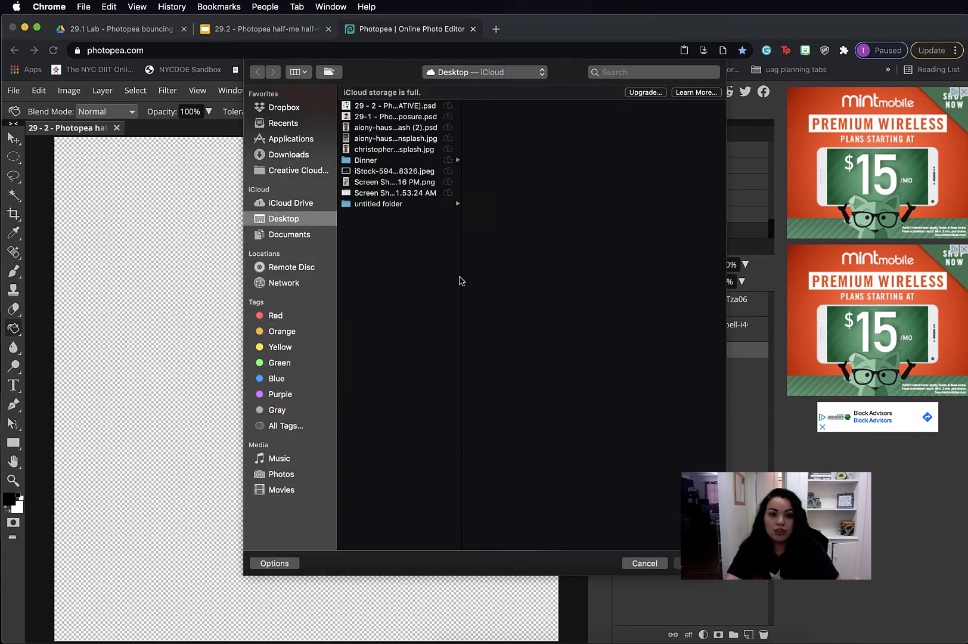
{"action": "left_click", "coordinate": [644, 562]}
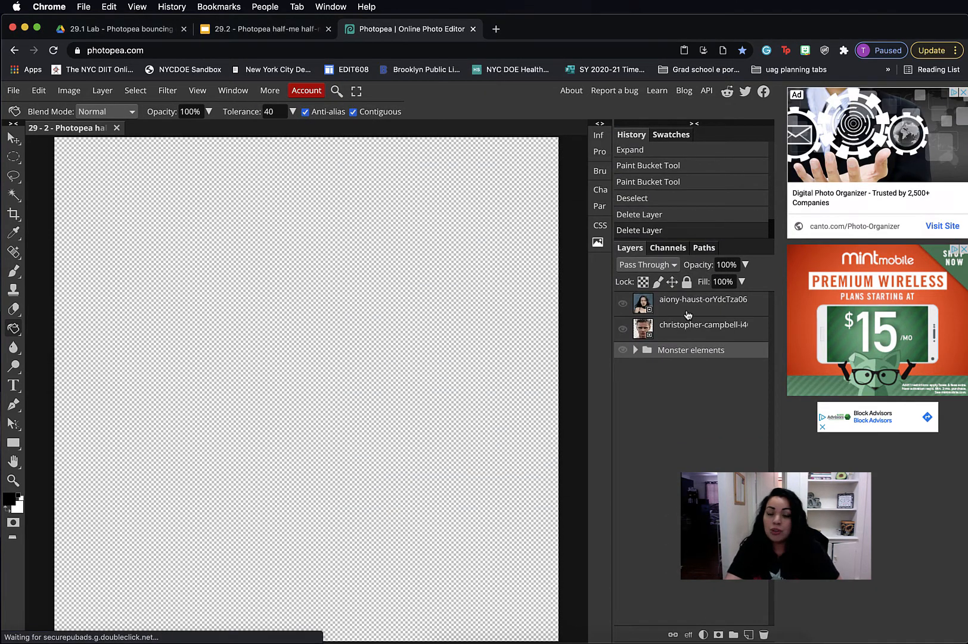
Step: Preview the woman's and the man's portrait layers by toggling their visibility on and off
{"action": "left_click", "coordinate": [688, 311]}
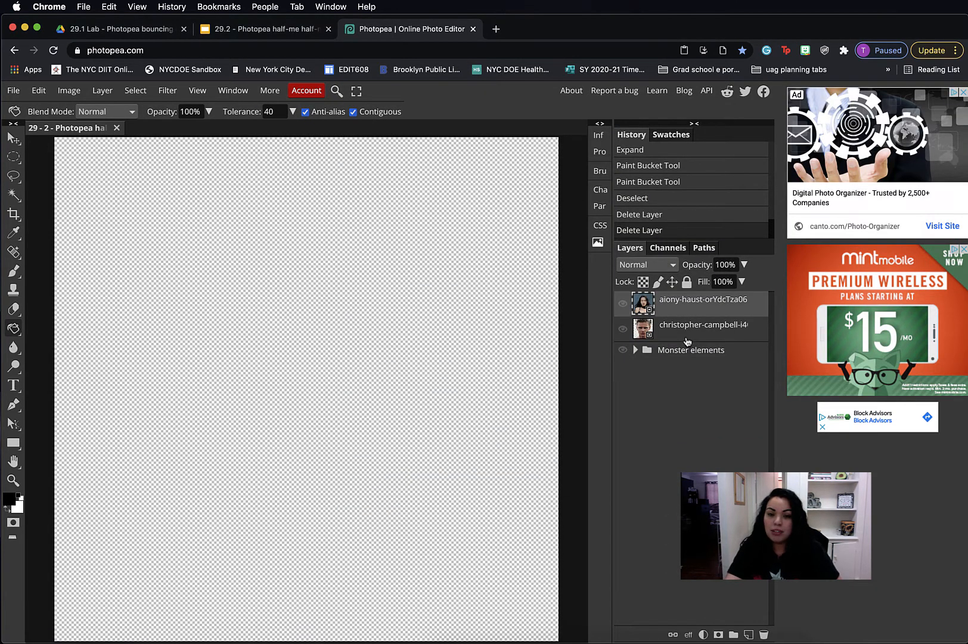
{"action": "left_click", "coordinate": [622, 302]}
{"action": "left_click", "coordinate": [622, 303]}
{"action": "left_click", "coordinate": [623, 329]}
{"action": "left_click", "coordinate": [623, 328]}
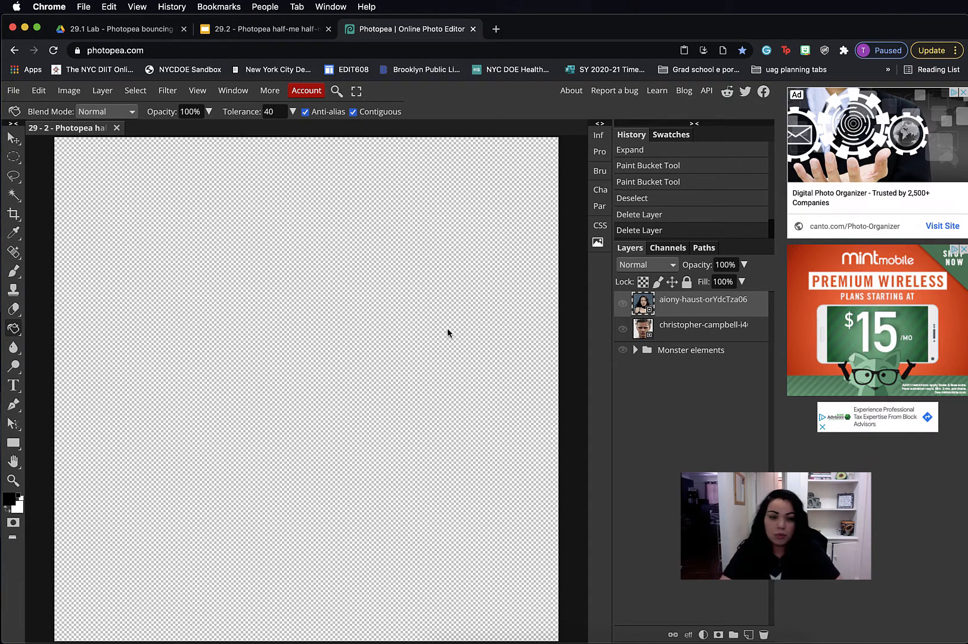
{"action": "left_click", "coordinate": [621, 304]}
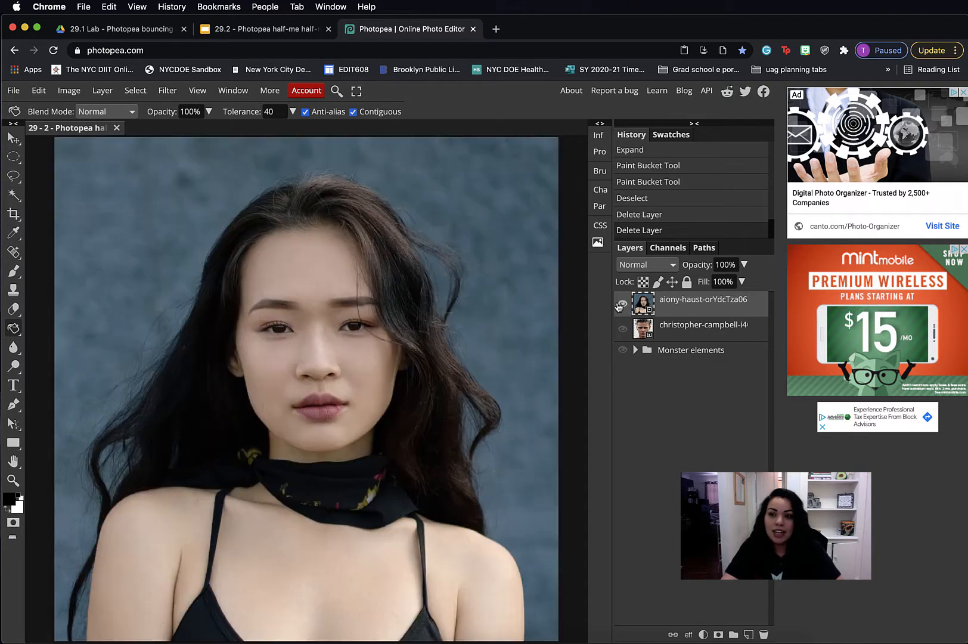
{"action": "left_click", "coordinate": [623, 307]}
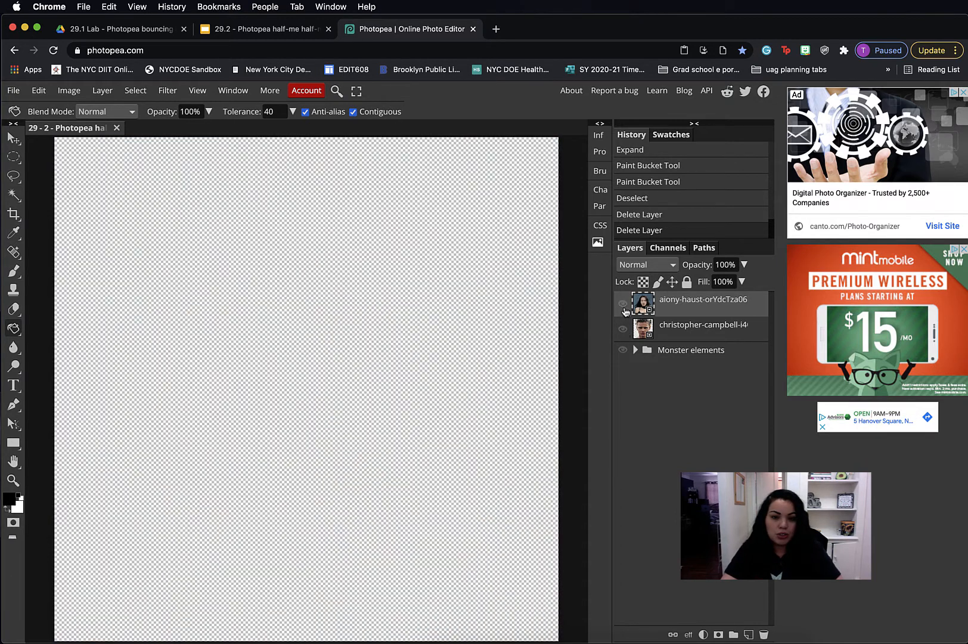
Step: Show the man's portrait layer and add a raster mask from the pen-path selection around his head and shoulders
{"action": "left_click", "coordinate": [622, 329]}
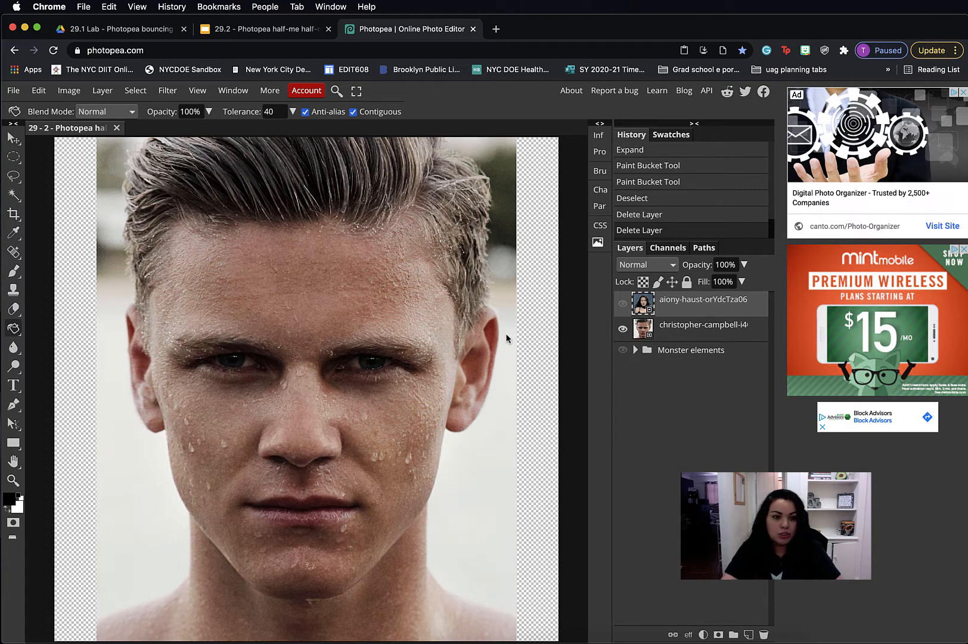
{"action": "left_click", "coordinate": [699, 336]}
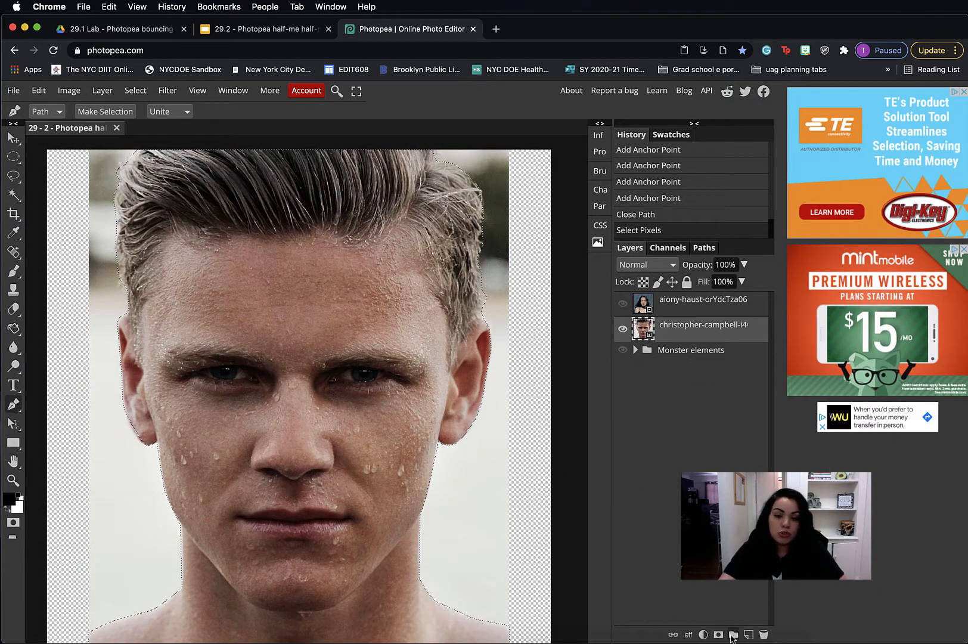
{"action": "left_click", "coordinate": [718, 634]}
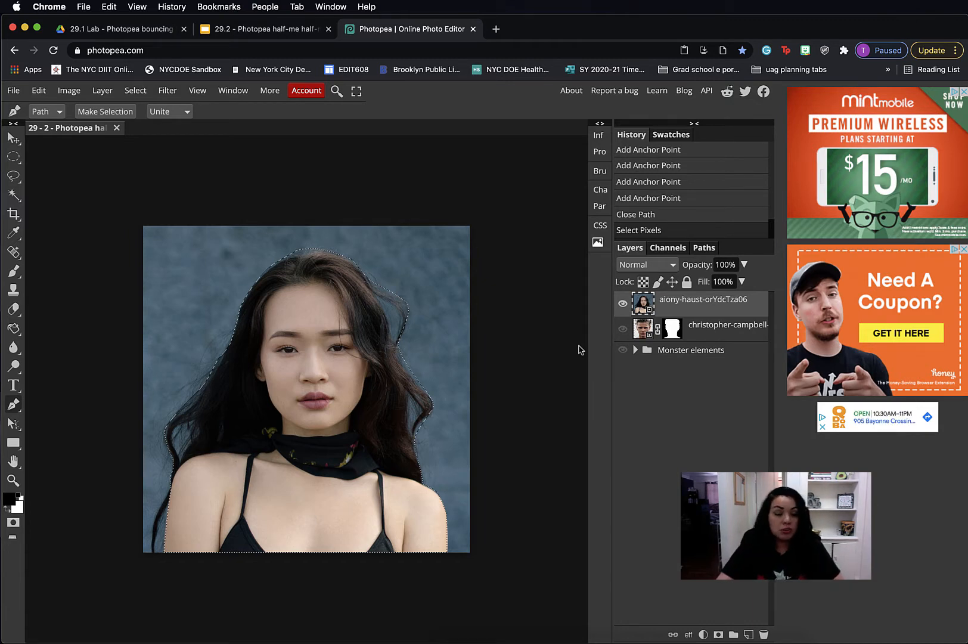
Step: Add a raster mask to the woman's portrait layer from the selection around her and inspect the masked hair edges
{"action": "left_click", "coordinate": [718, 634]}
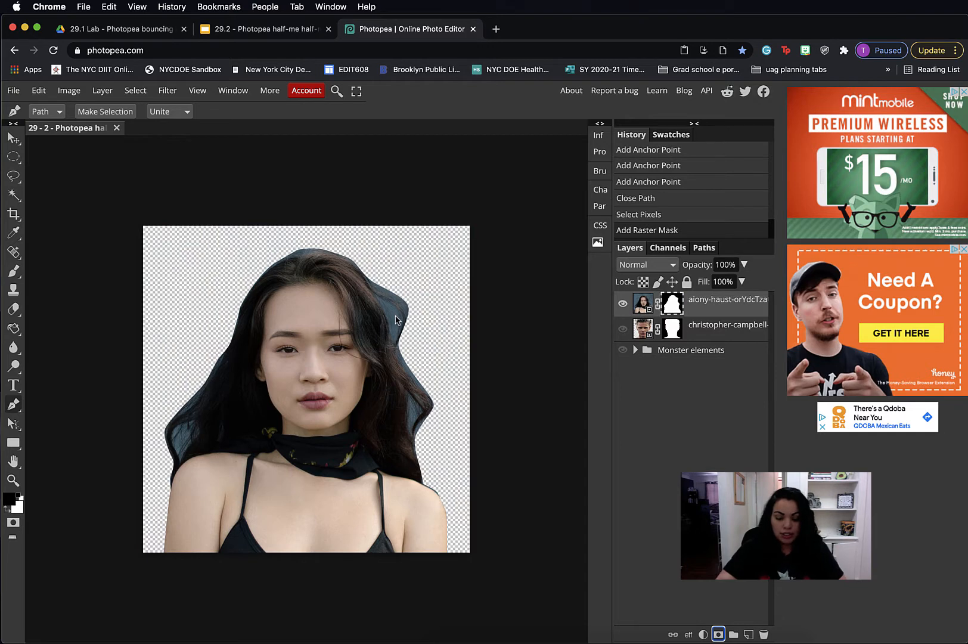
{"action": "key", "text": "super+plus"}
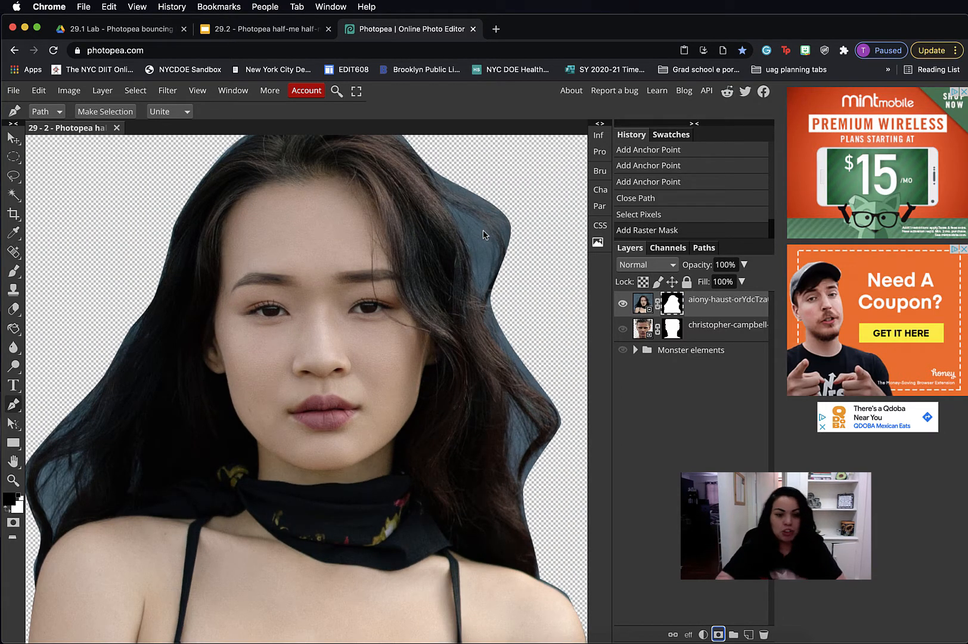
{"action": "key", "text": "super+0"}
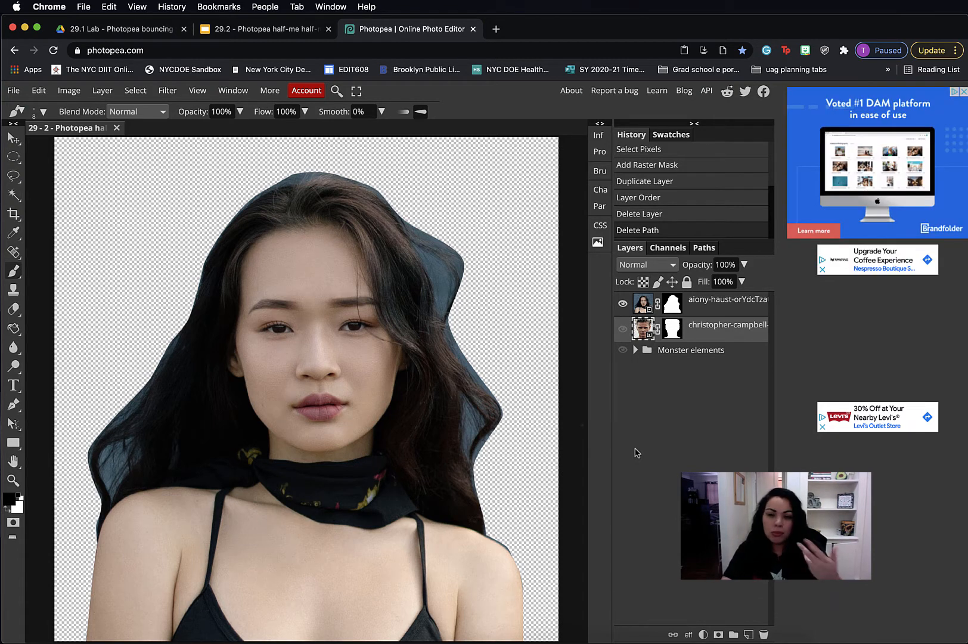
Step: Hide the woman's portrait layer, and show and expand the Monster elements group
{"action": "left_click", "coordinate": [623, 303]}
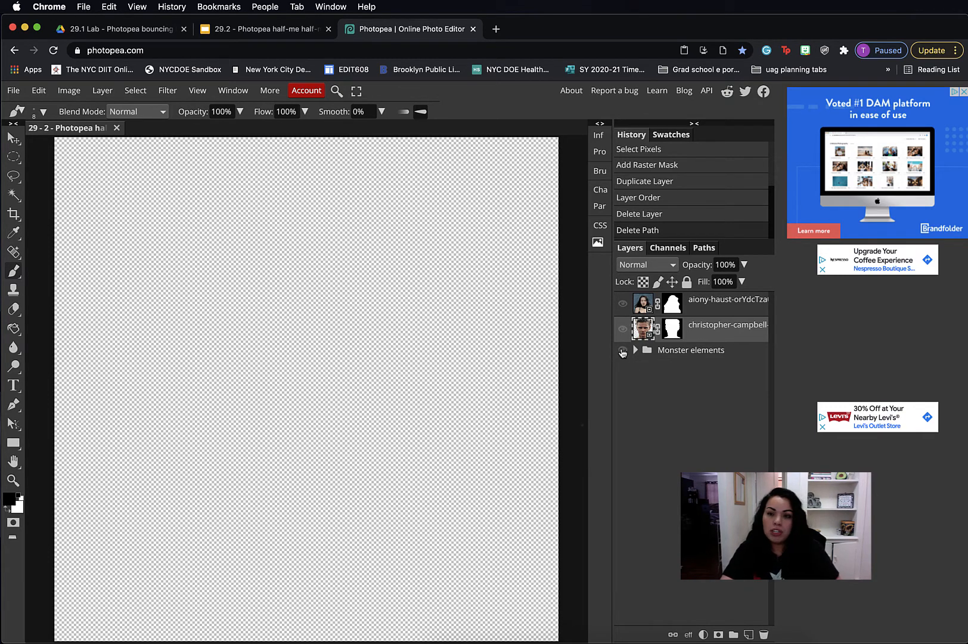
{"action": "left_click", "coordinate": [622, 351]}
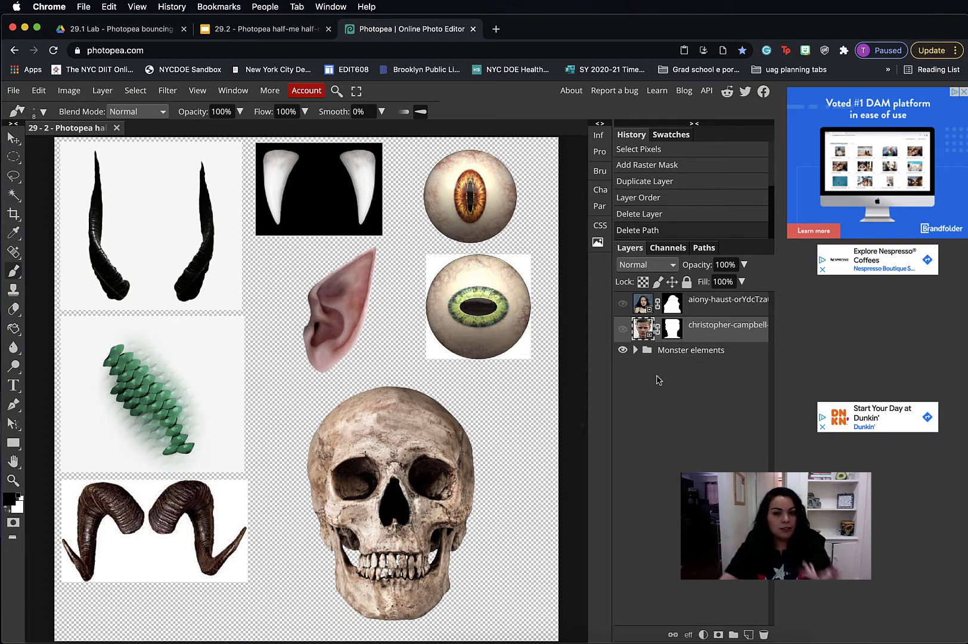
{"action": "left_click", "coordinate": [637, 352]}
{"action": "left_click", "coordinate": [637, 351]}
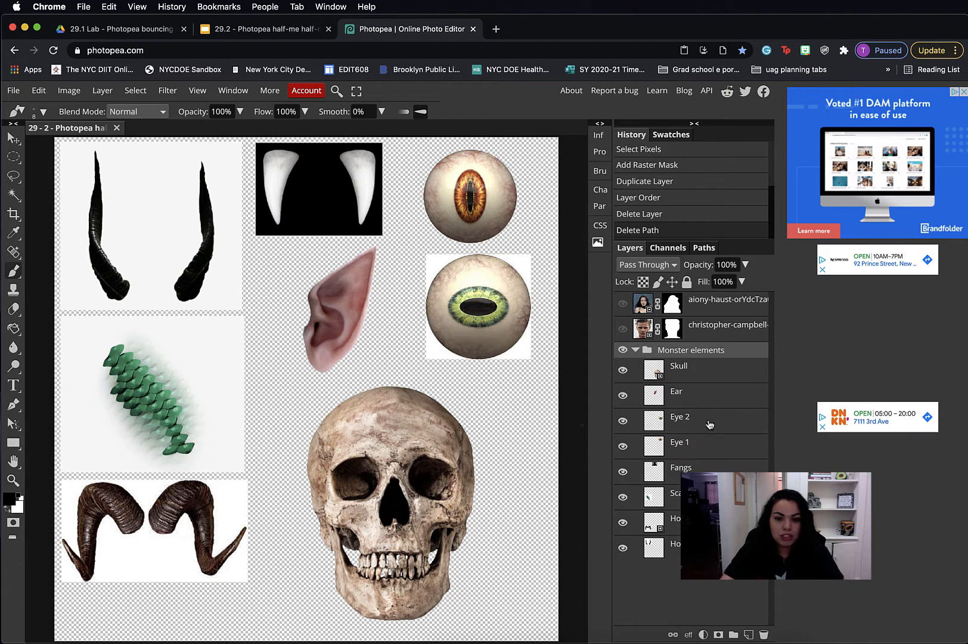
Step: Duplicate the Scales layer and move the copy out of the group, directly above the man's portrait layer
{"action": "left_click", "coordinate": [709, 497]}
{"action": "key", "text": "super+j"}
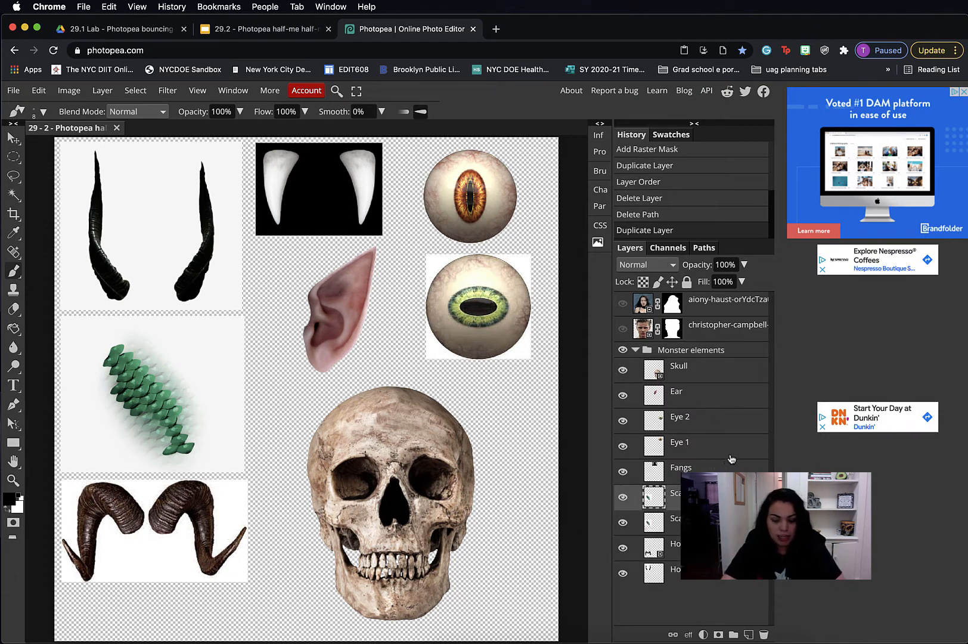
{"action": "left_click_drag", "start_coordinate": [709, 496], "coordinate": [703, 327]}
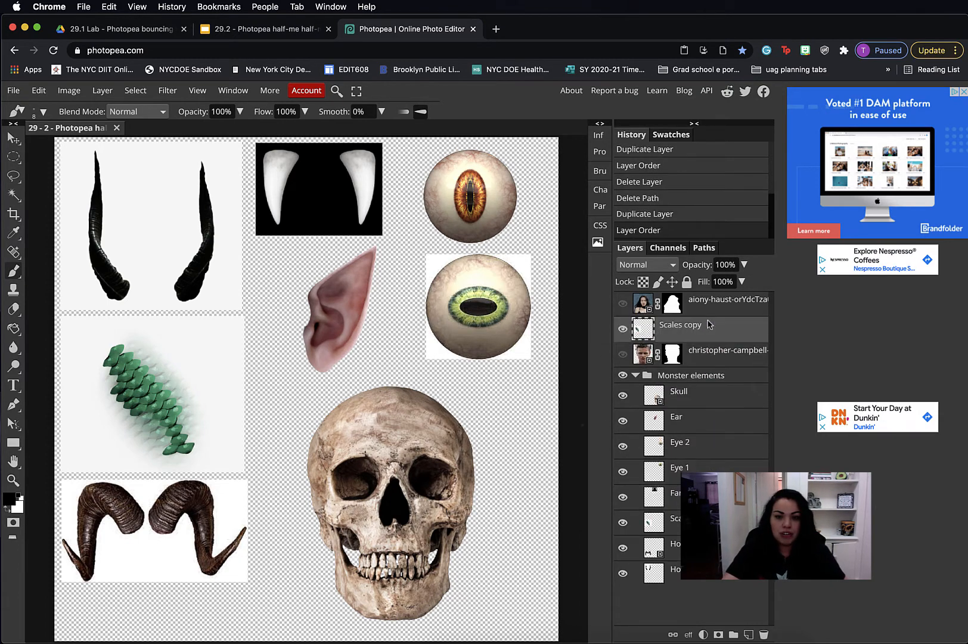
Step: Collapse and hide the Monster elements group and make the man's portrait layer visible
{"action": "left_click", "coordinate": [635, 375]}
{"action": "left_click", "coordinate": [622, 375]}
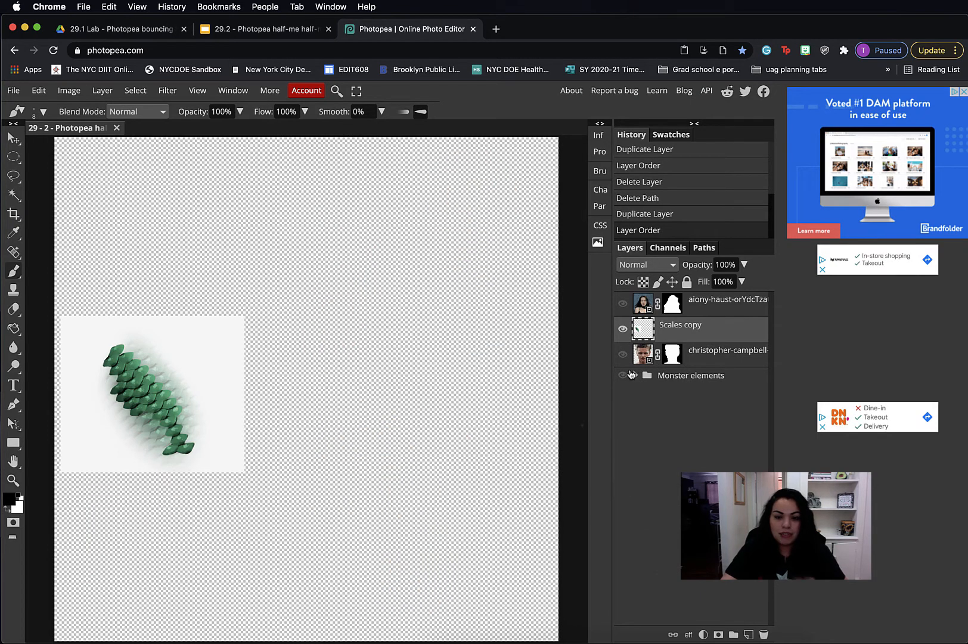
{"action": "left_click", "coordinate": [622, 354]}
{"action": "left_click", "coordinate": [716, 355]}
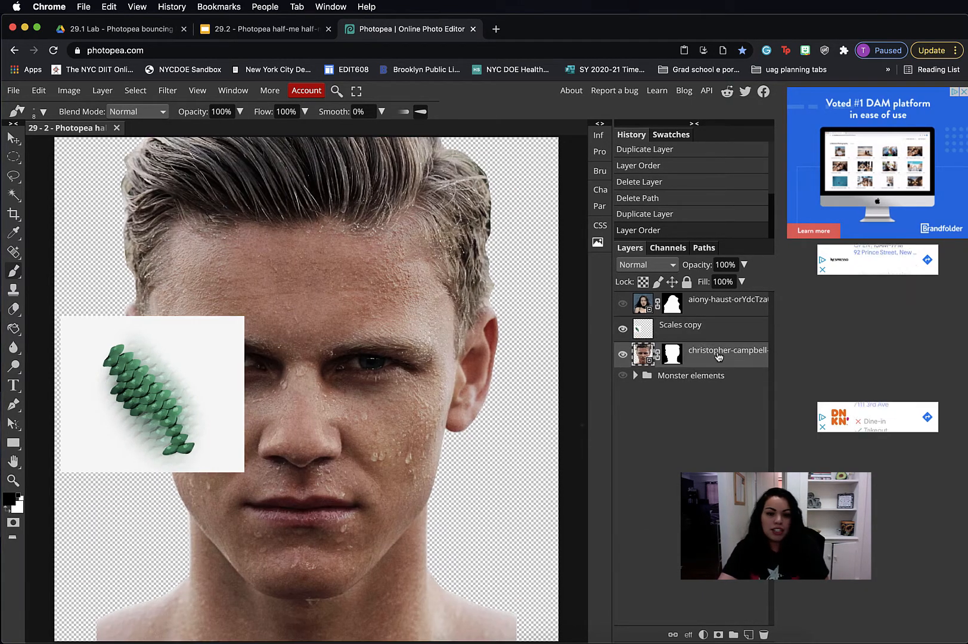
Step: Move the Scales copy onto the man's forehead above his eye and scale it down to about 66.24%
{"action": "left_click", "coordinate": [711, 337]}
{"action": "left_click", "coordinate": [13, 138]}
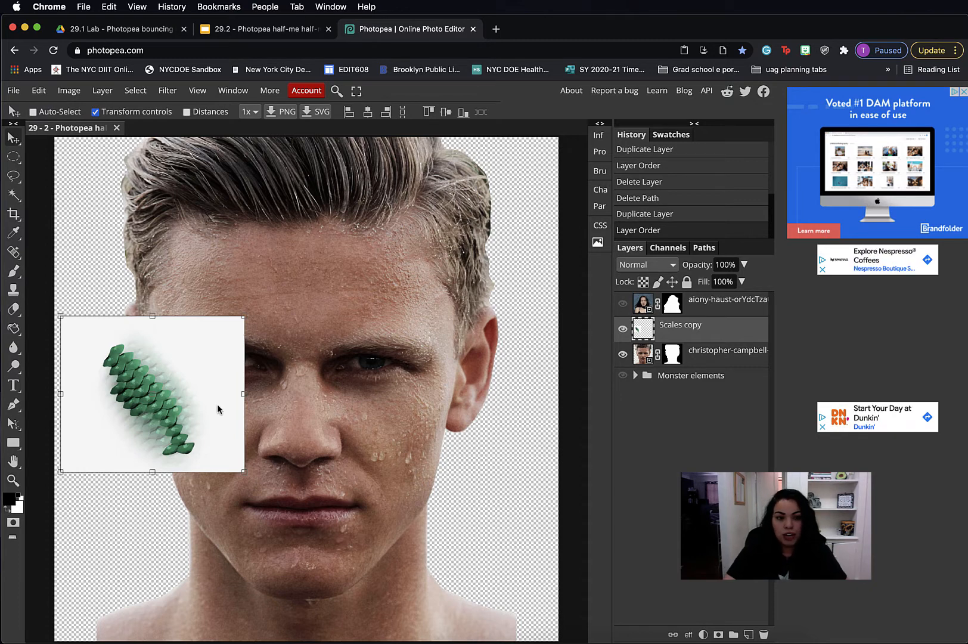
{"action": "left_click_drag", "start_coordinate": [193, 421], "coordinate": [416, 331]}
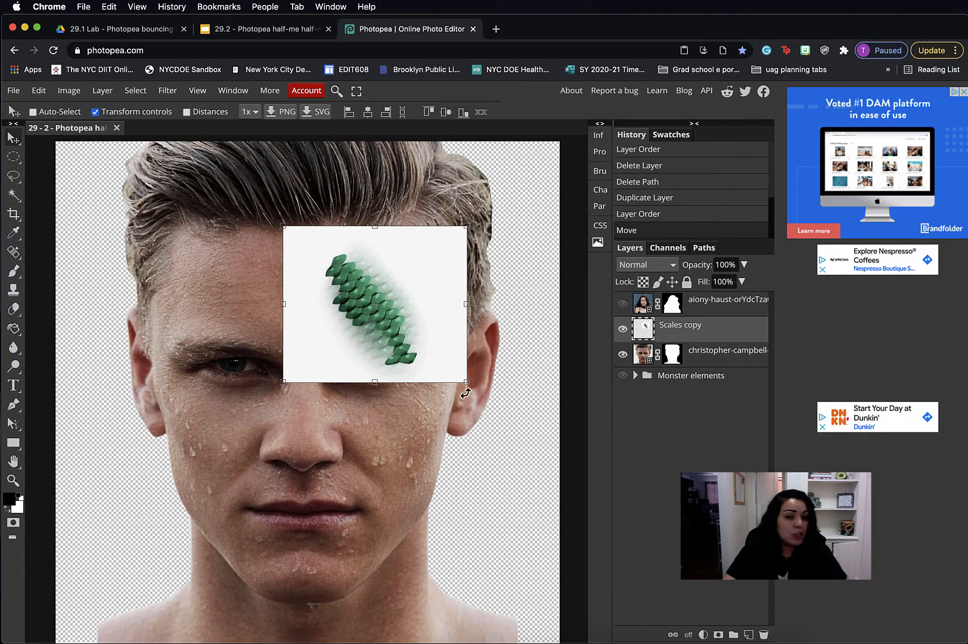
{"action": "left_click_drag", "start_coordinate": [466, 382], "coordinate": [409, 304]}
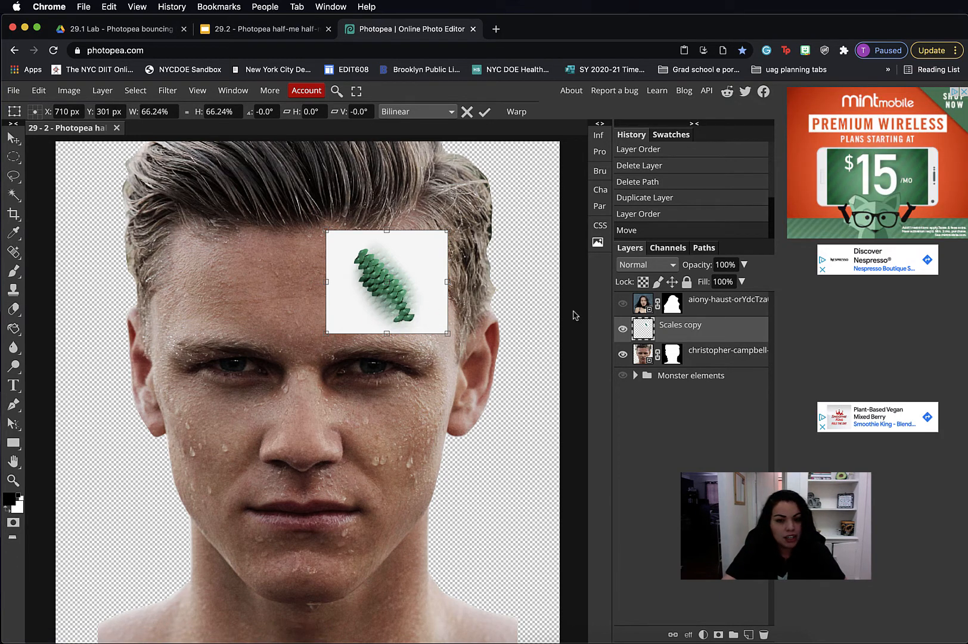
{"action": "left_click", "coordinate": [14, 195]}
{"action": "left_click", "coordinate": [399, 250]}
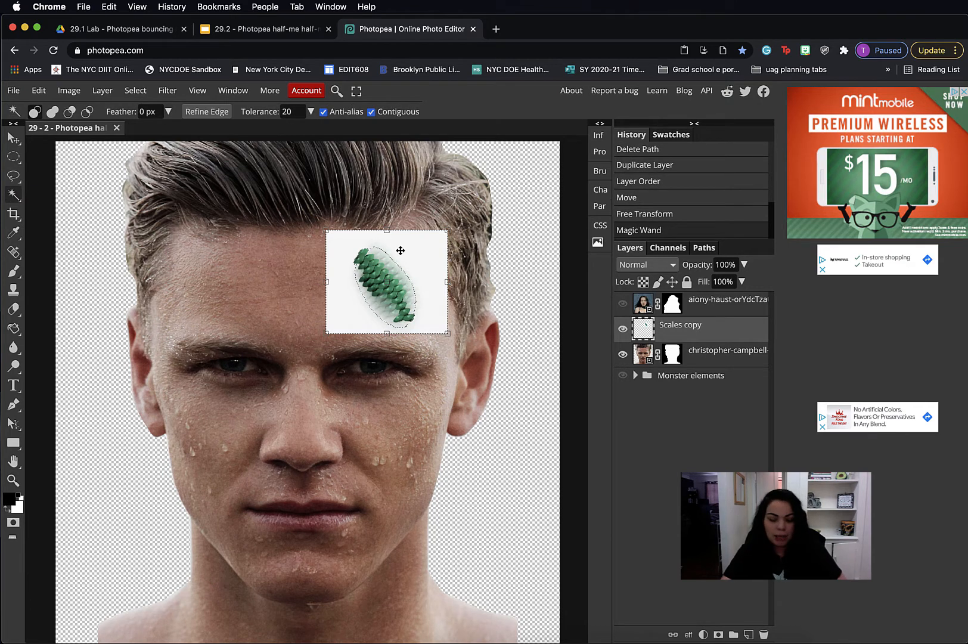
{"action": "key", "text": "ctrl+d"}
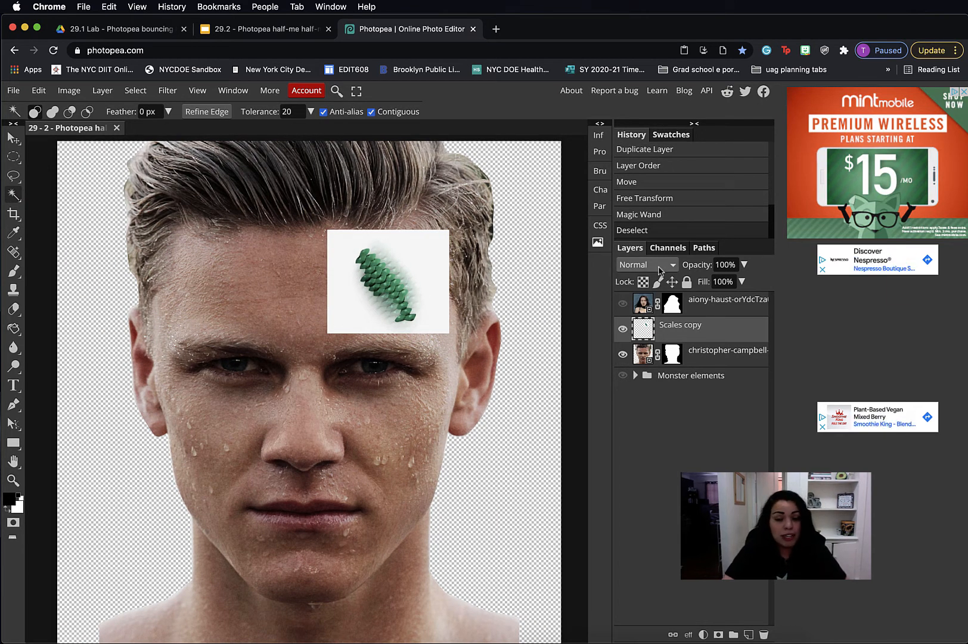
Step: Try the Multiply blend mode on the Scales copy layer and change it to Color Burn
{"action": "left_click", "coordinate": [670, 266]}
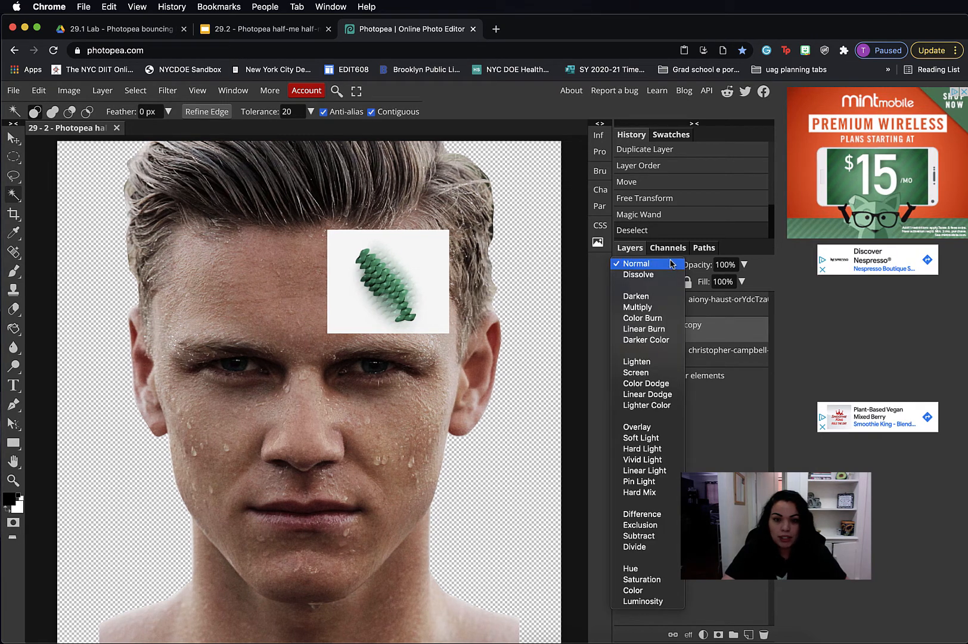
{"action": "left_click", "coordinate": [638, 307]}
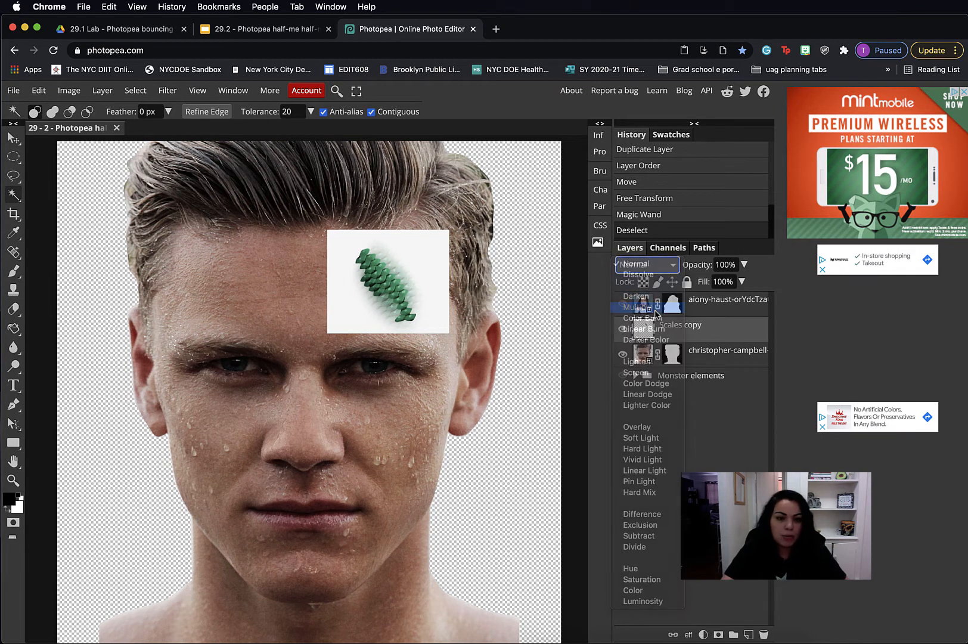
{"action": "left_click", "coordinate": [652, 265]}
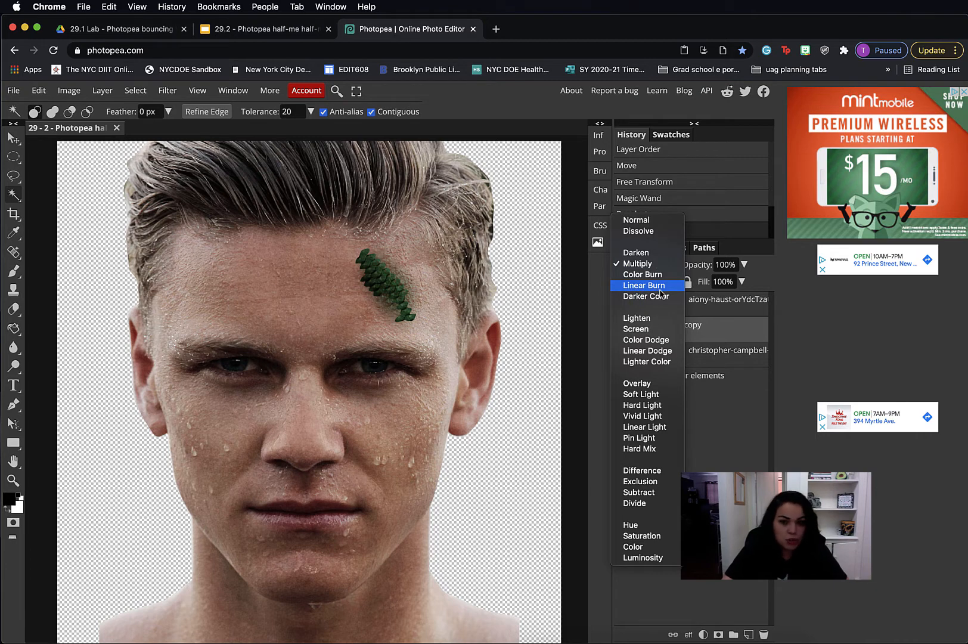
{"action": "left_click", "coordinate": [642, 274]}
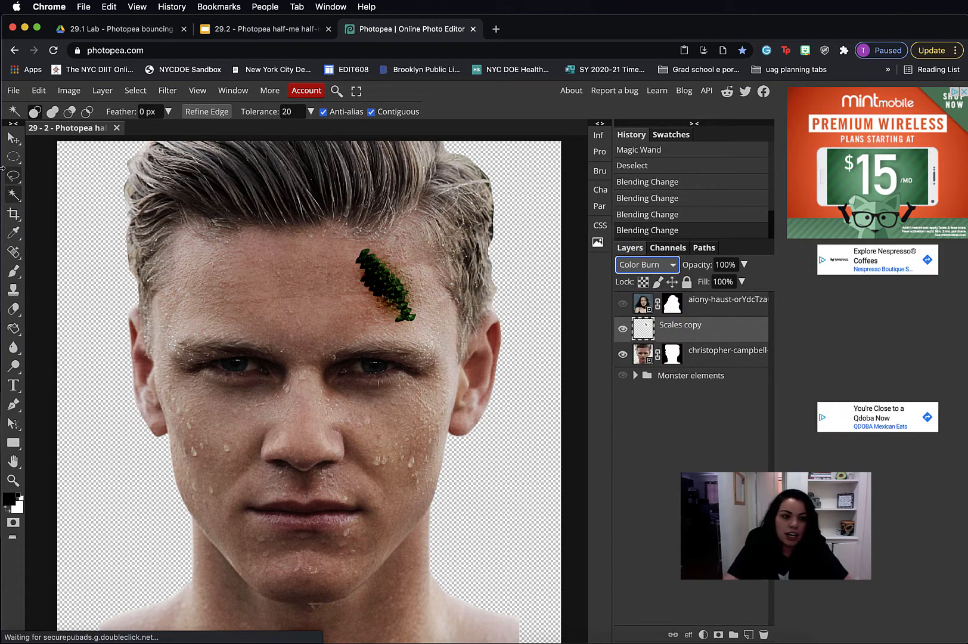
Step: Add a raster mask to the Scales copy and paint out the outer edges of the scales with a size 80 black brush
{"action": "left_click", "coordinate": [718, 634]}
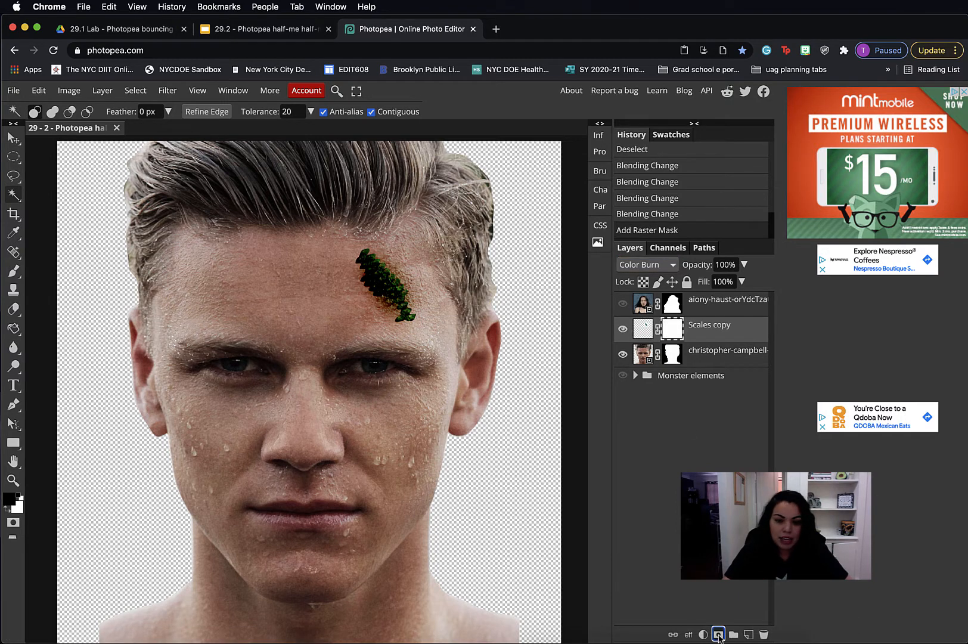
{"action": "left_click", "coordinate": [13, 271]}
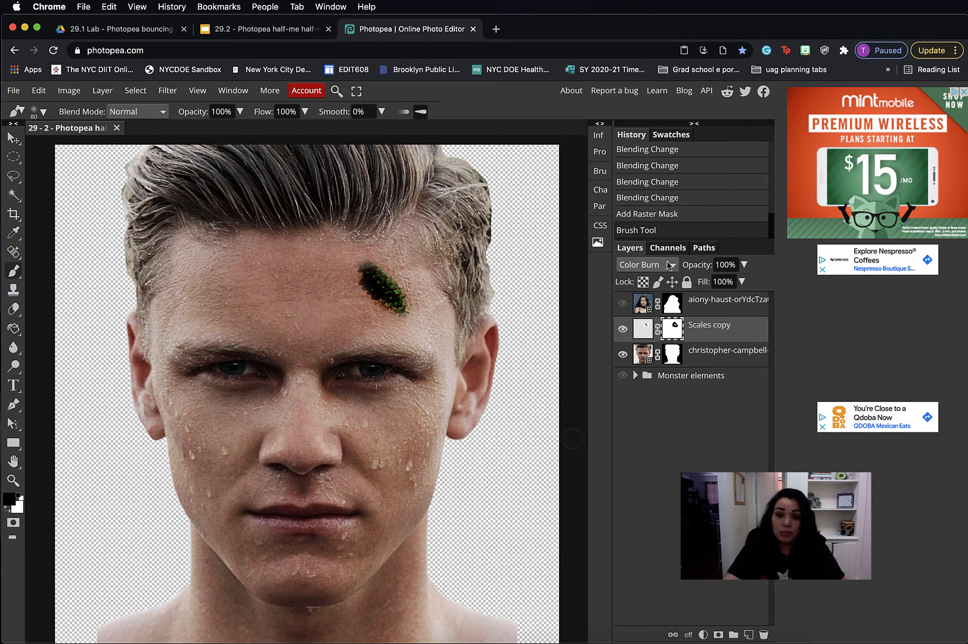
{"action": "left_click", "coordinate": [647, 264]}
{"action": "left_click", "coordinate": [746, 334]}
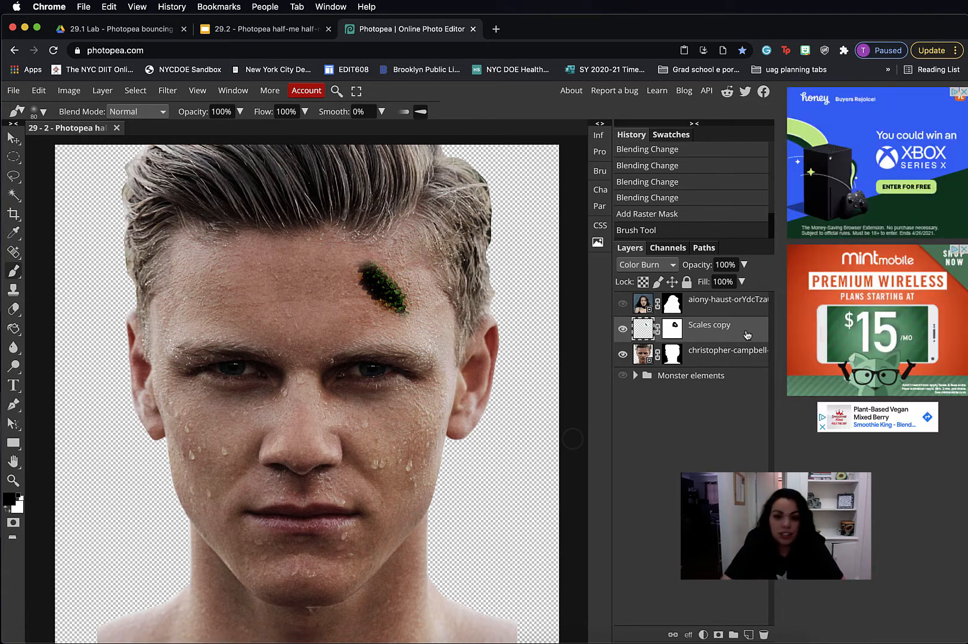
Step: Hide the Scales copy and the man's portrait layers and show the woman's portrait layer
{"action": "left_click", "coordinate": [622, 328]}
{"action": "left_click", "coordinate": [622, 354]}
{"action": "left_click", "coordinate": [622, 302]}
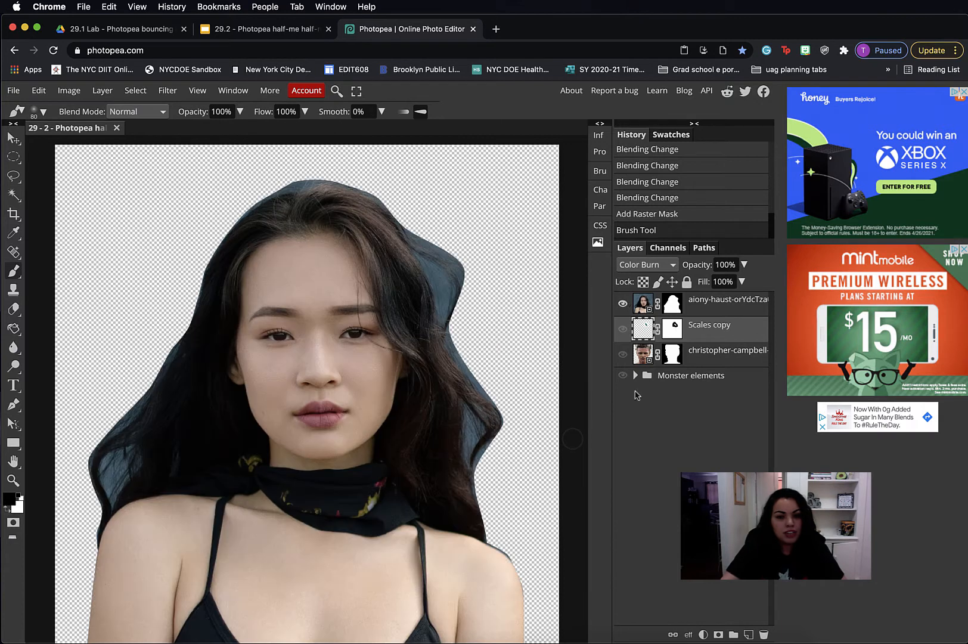
Step: Duplicate the Horns layer from the Monster elements group, place the copy above the woman's portrait layer, and hide the group
{"action": "left_click", "coordinate": [636, 375]}
{"action": "left_click", "coordinate": [622, 375]}
{"action": "left_click", "coordinate": [691, 575]}
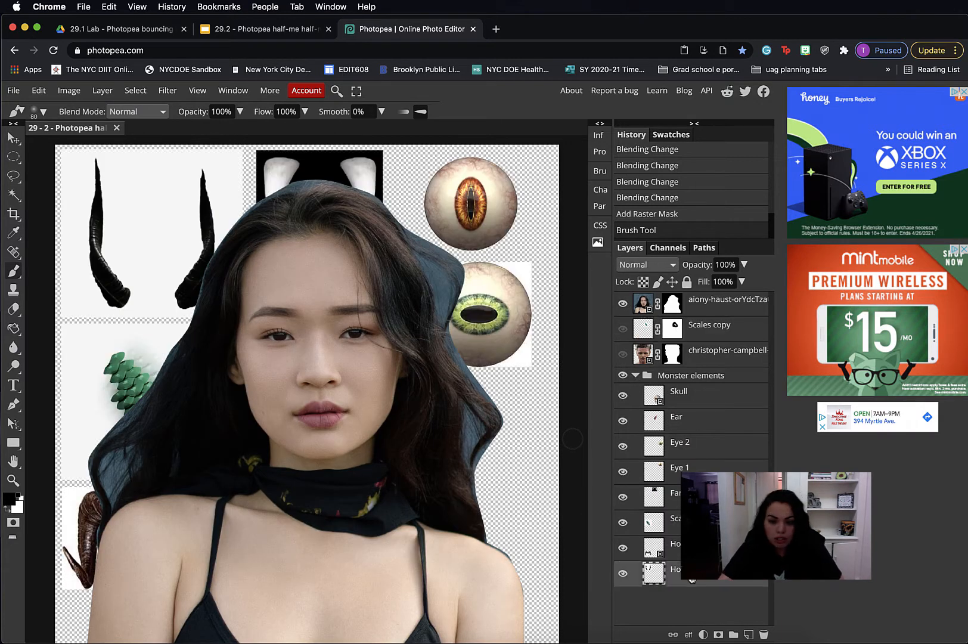
{"action": "key", "text": "ctrl+j"}
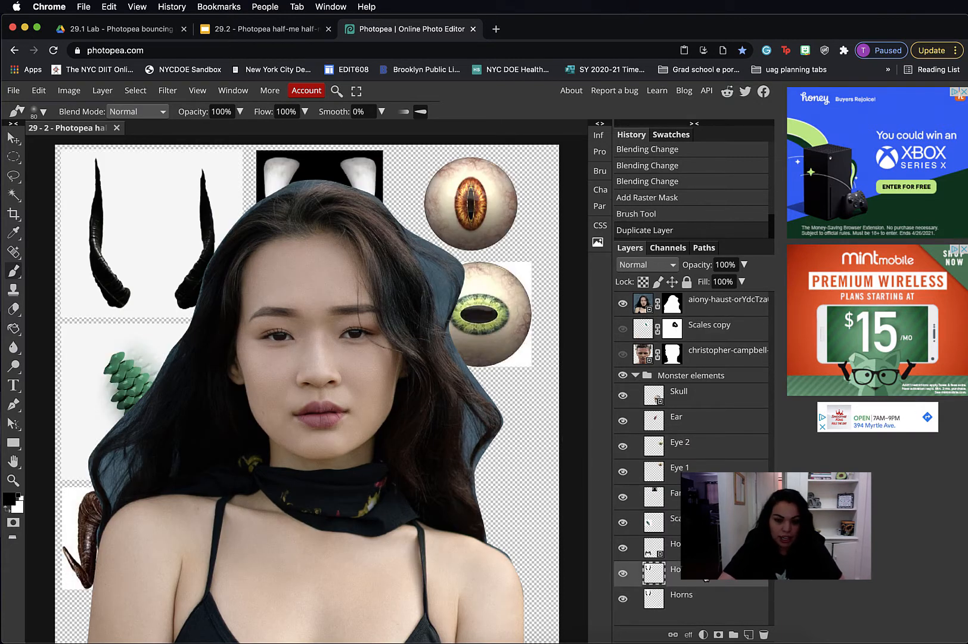
{"action": "left_click_drag", "start_coordinate": [705, 577], "coordinate": [697, 301]}
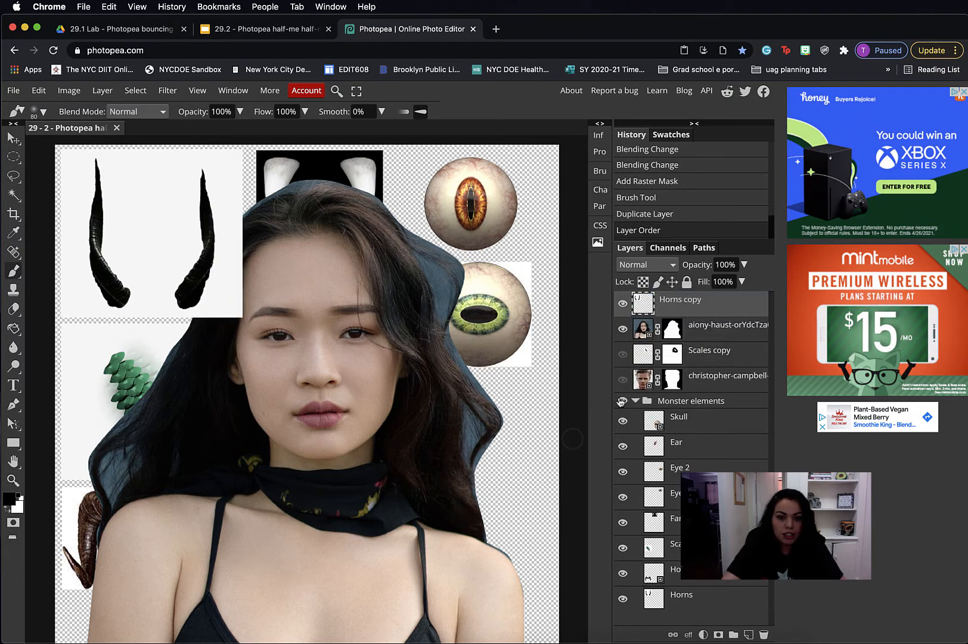
{"action": "left_click", "coordinate": [622, 400]}
{"action": "left_click", "coordinate": [636, 401]}
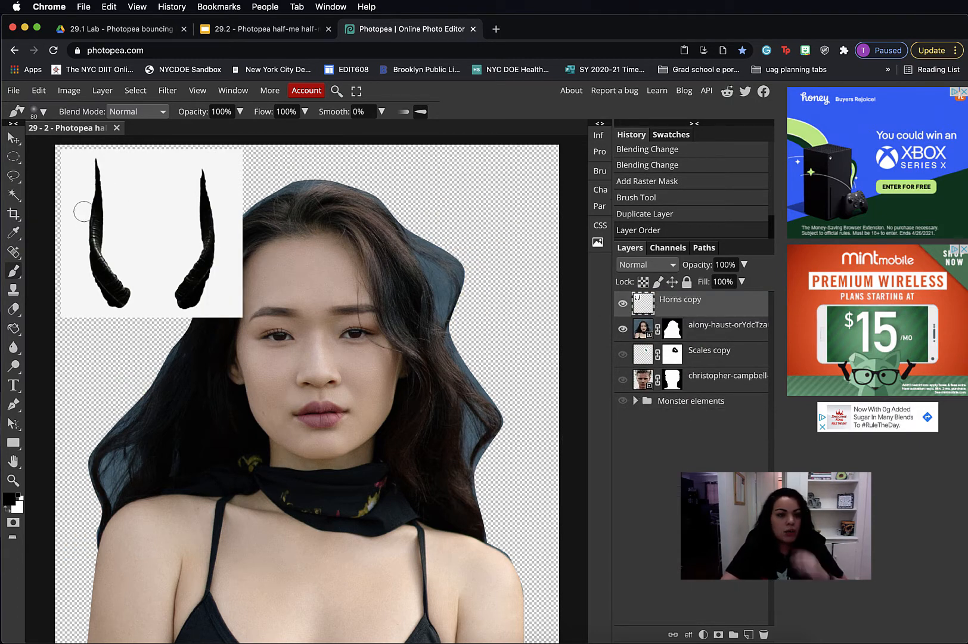
Step: Mask out the white background of the Horns copy using an inverted Magic Wand selection and a raster mask
{"action": "scroll", "coordinate": [80, 209], "scroll_direction": "right", "scroll_amount": 1}
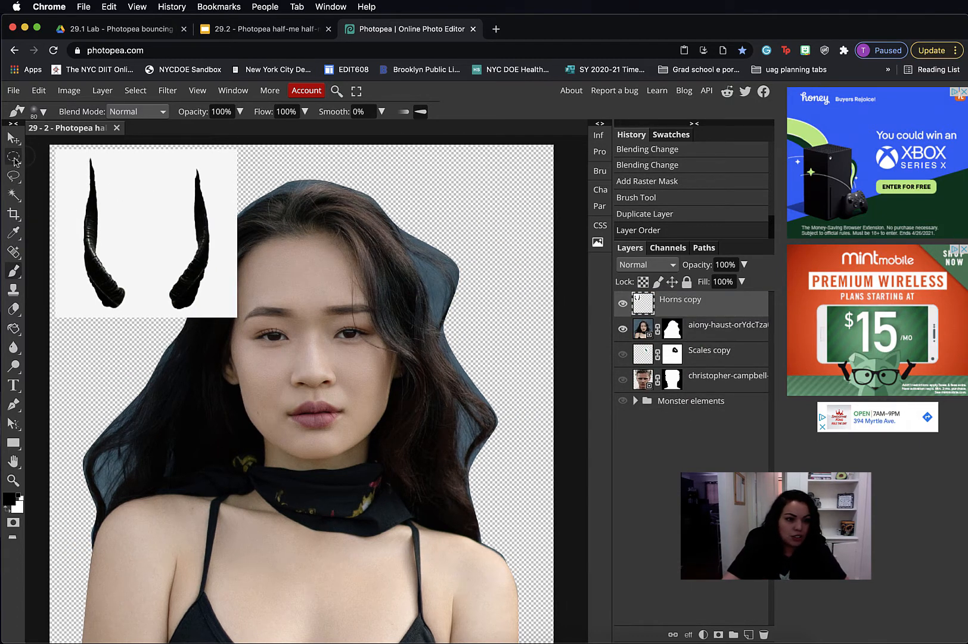
{"action": "left_click", "coordinate": [13, 194]}
{"action": "left_click", "coordinate": [153, 218]}
{"action": "scroll", "coordinate": [153, 218], "scroll_direction": "right", "scroll_amount": 2}
{"action": "scroll", "coordinate": [154, 218], "scroll_direction": "right", "scroll_amount": 1}
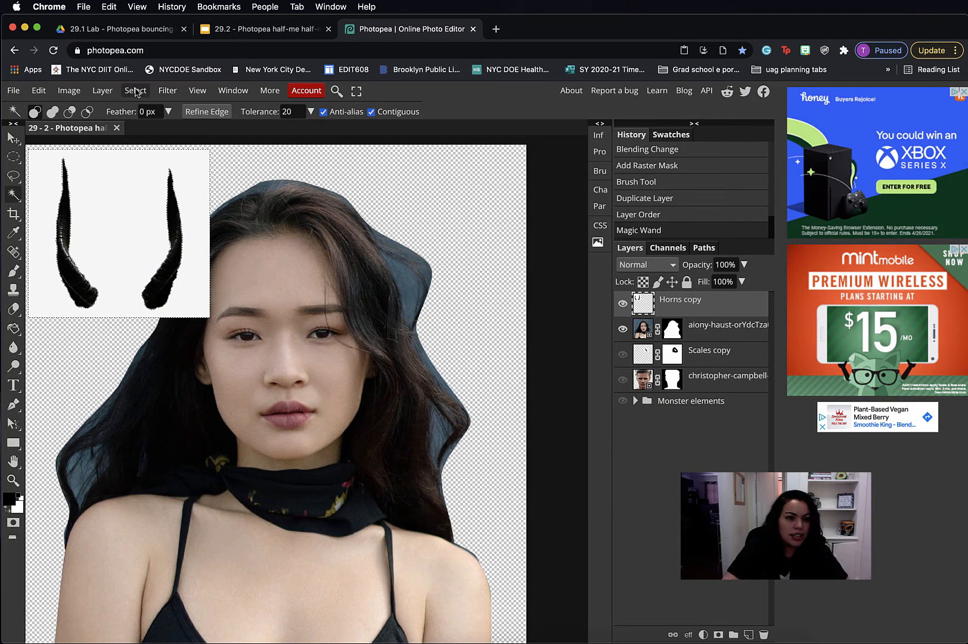
{"action": "left_click", "coordinate": [135, 90]}
{"action": "left_click", "coordinate": [140, 144]}
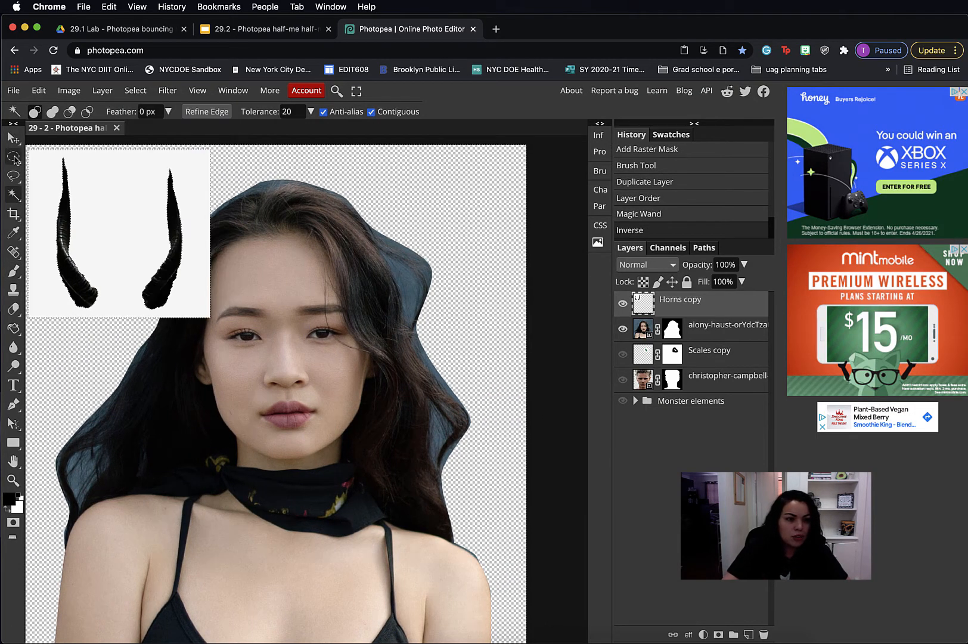
{"action": "left_click", "coordinate": [14, 157]}
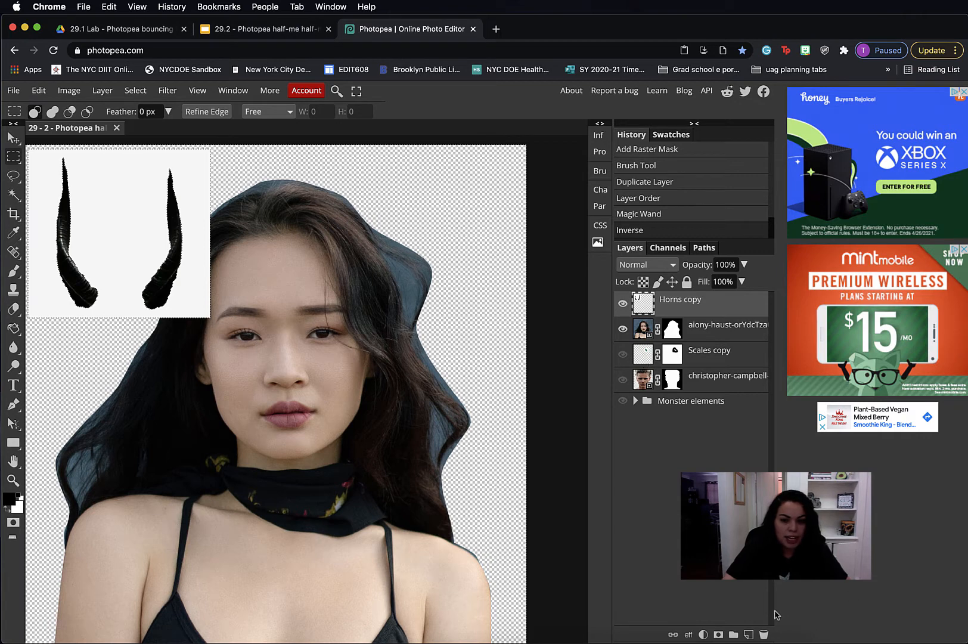
{"action": "left_click", "coordinate": [718, 634]}
Step: Paint out the right-hand horn on the Horns copy's mask with the black brush
{"action": "left_click", "coordinate": [13, 137]}
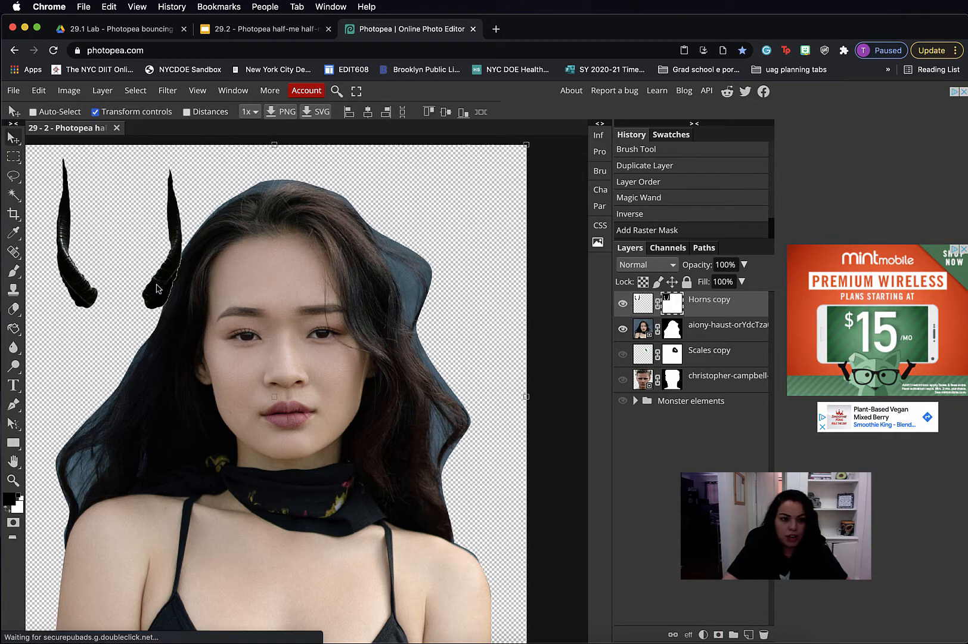
{"action": "left_click", "coordinate": [13, 270]}
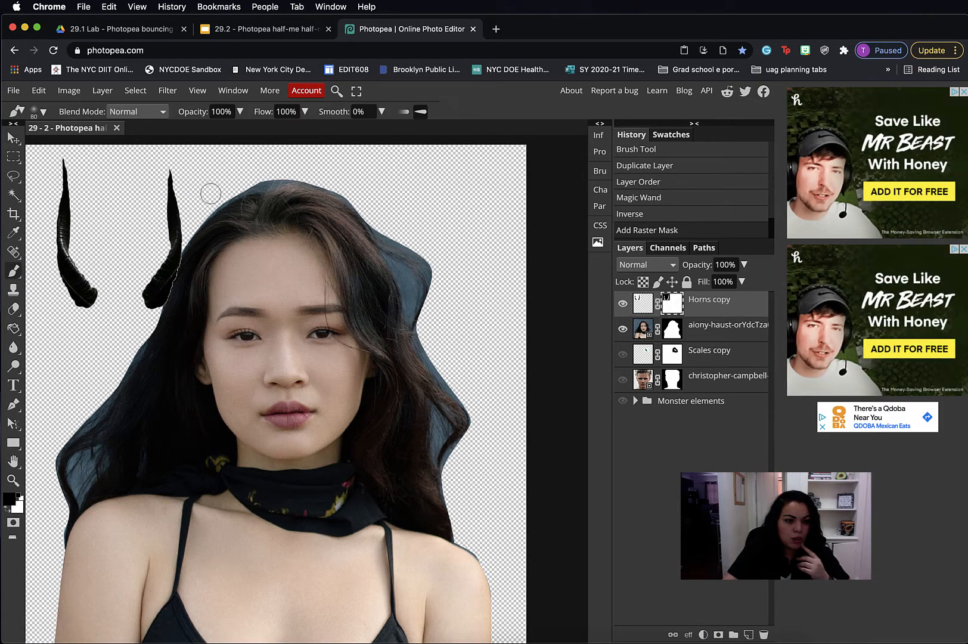
{"action": "mouse_move", "coordinate": [162, 173]}
{"action": "left_mouse_down"}
{"action": "mouse_move", "coordinate": [140, 323]}
{"action": "mouse_move", "coordinate": [177, 173]}
{"action": "mouse_move", "coordinate": [166, 268]}
{"action": "mouse_move", "coordinate": [167, 199]}
{"action": "mouse_move", "coordinate": [164, 309]}
{"action": "mouse_move", "coordinate": [167, 192]}
{"action": "mouse_move", "coordinate": [164, 344]}
{"action": "left_mouse_up"}
Step: Move the remaining horn onto the woman's forehead near the hairline and scale it down slightly
{"action": "left_click", "coordinate": [13, 138]}
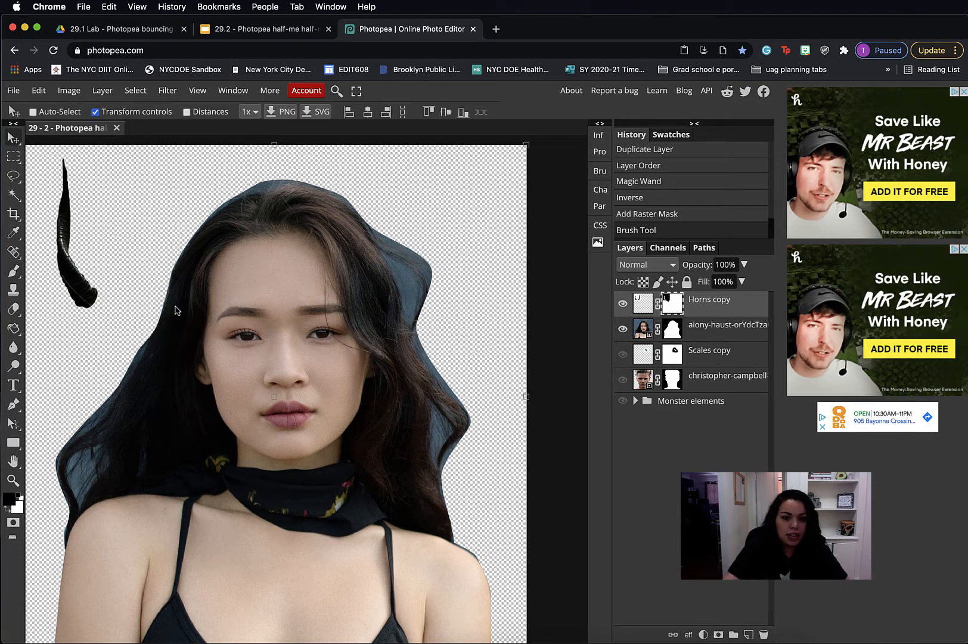
{"action": "left_click_drag", "start_coordinate": [84, 294], "coordinate": [235, 271]}
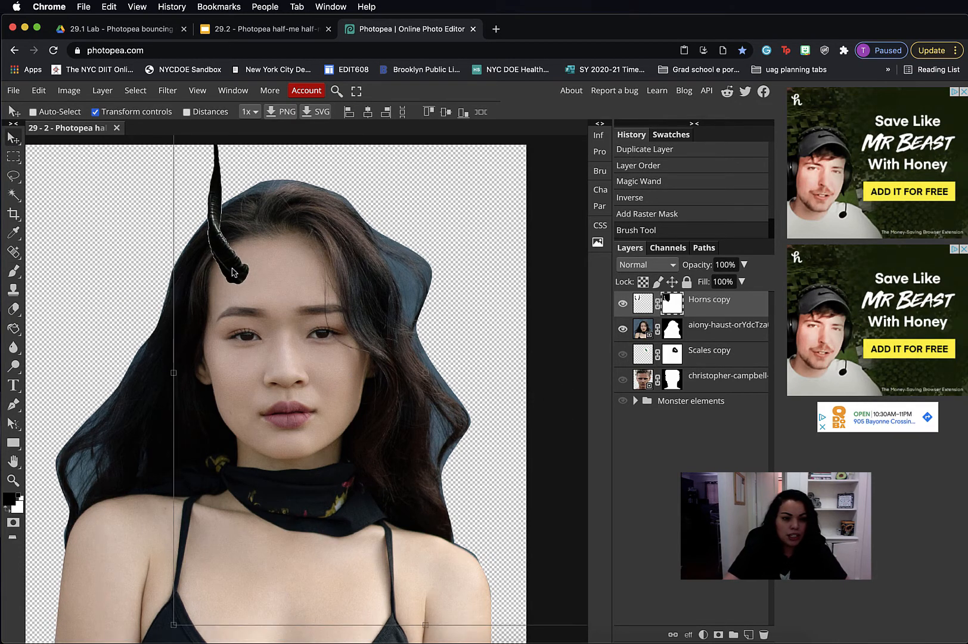
{"action": "left_click_drag", "start_coordinate": [163, 184], "coordinate": [177, 143]}
{"action": "key", "text": "Return"}
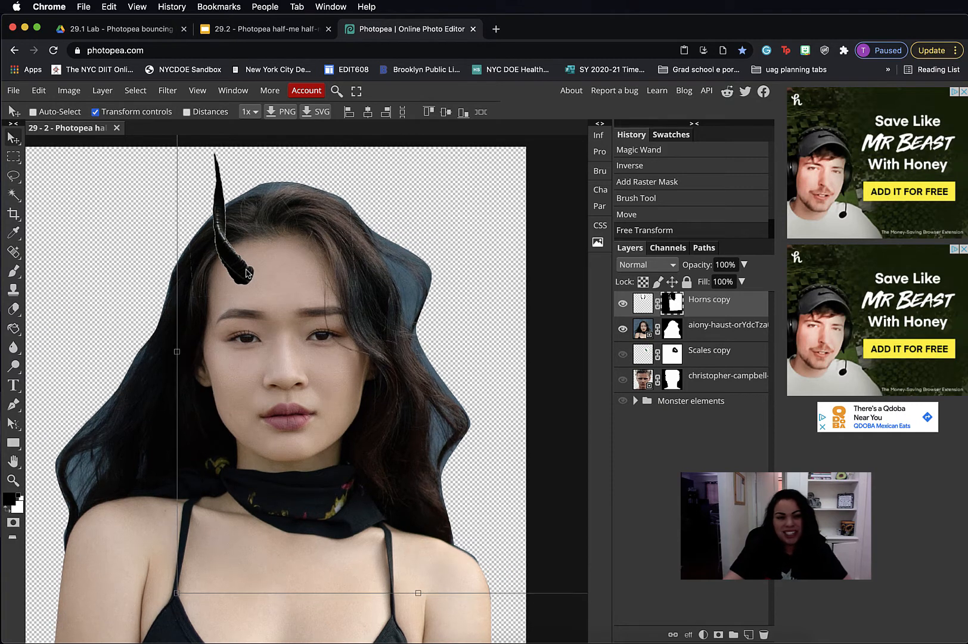
{"action": "left_click_drag", "start_coordinate": [250, 272], "coordinate": [241, 274]}
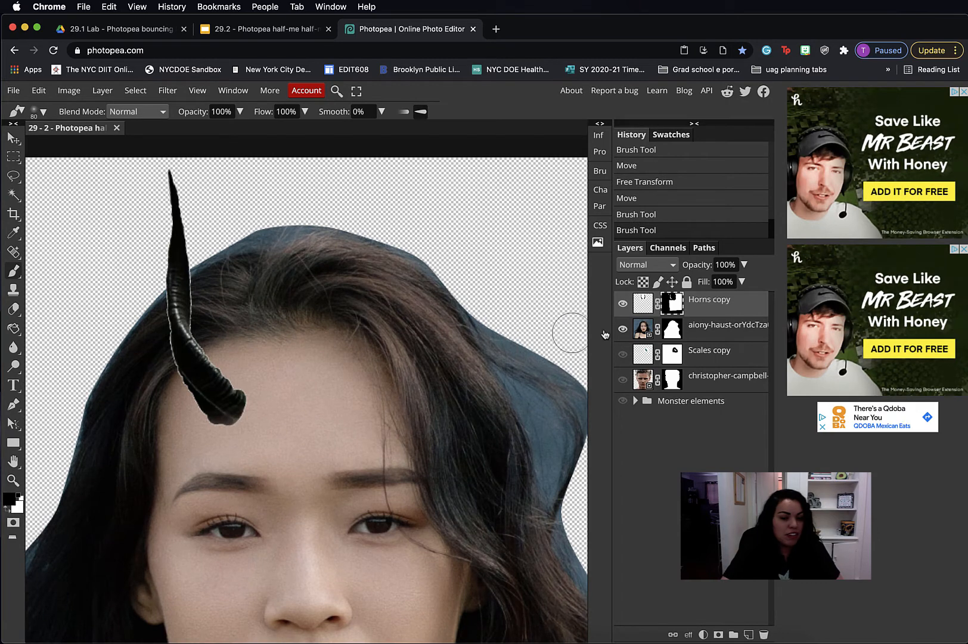
Step: Add a new layer above the Horns copy and reduce the brush size to 6
{"action": "left_click", "coordinate": [747, 634]}
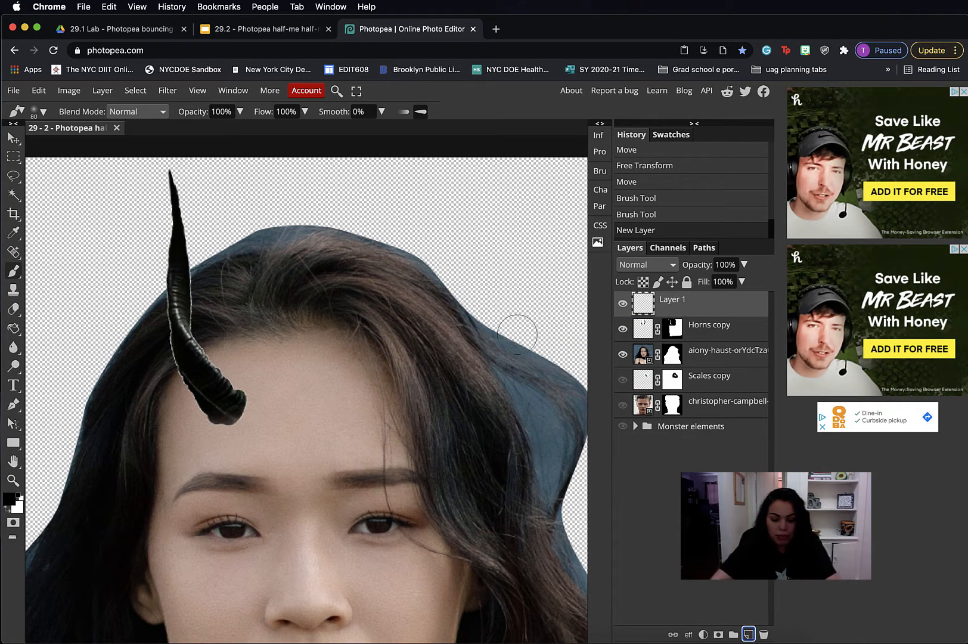
{"action": "key", "text": "bracketleft"}
{"action": "key", "text": "bracketleft"}
{"action": "key", "text": "bracketleft"}
{"action": "key", "text": "bracketleft"}
{"action": "key", "text": "bracketleft"}
{"action": "key", "text": "bracketleft"}
{"action": "key", "text": "bracketleft"}
{"action": "key", "text": "bracketleft"}
{"action": "key", "text": "bracketleft"}
{"action": "key", "text": "bracketleft"}
{"action": "key", "text": "bracketleft"}
{"action": "key", "text": "bracketleft"}
{"action": "key", "text": "bracketleft"}
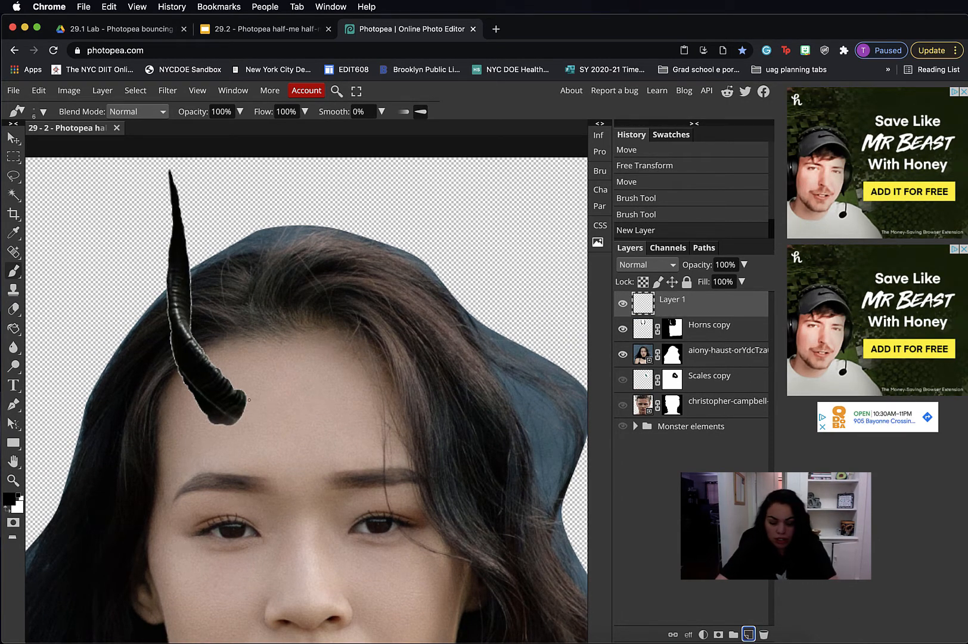
Step: Paint a soft black shadow around the horn's base with a size 25 brush at 60% opacity and place its layer beneath the Horns copy
{"action": "left_click_drag", "start_coordinate": [244, 395], "coordinate": [248, 405]}
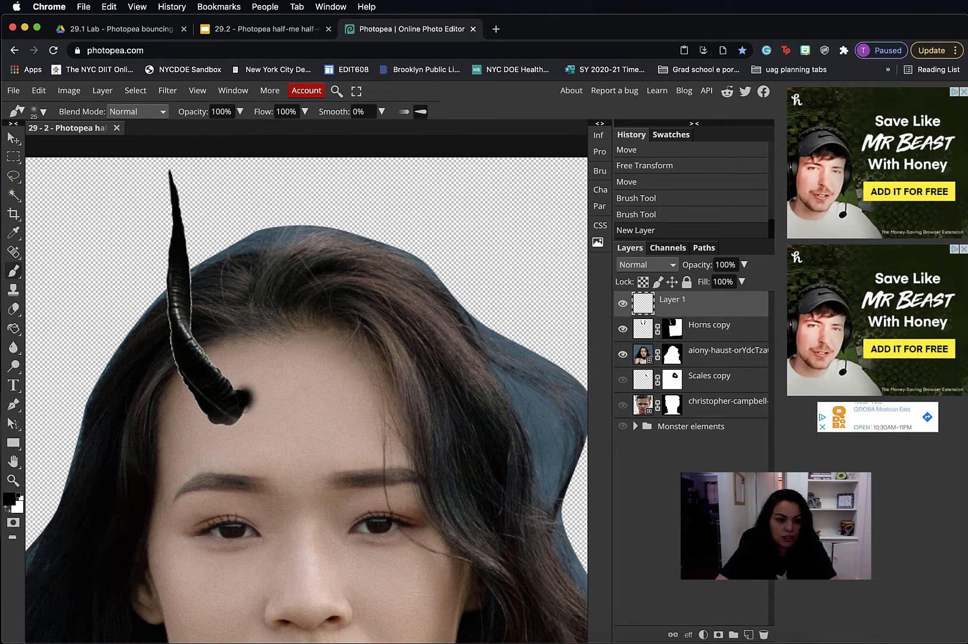
{"action": "key", "text": "ctrl+z"}
{"action": "left_click", "coordinate": [240, 111]}
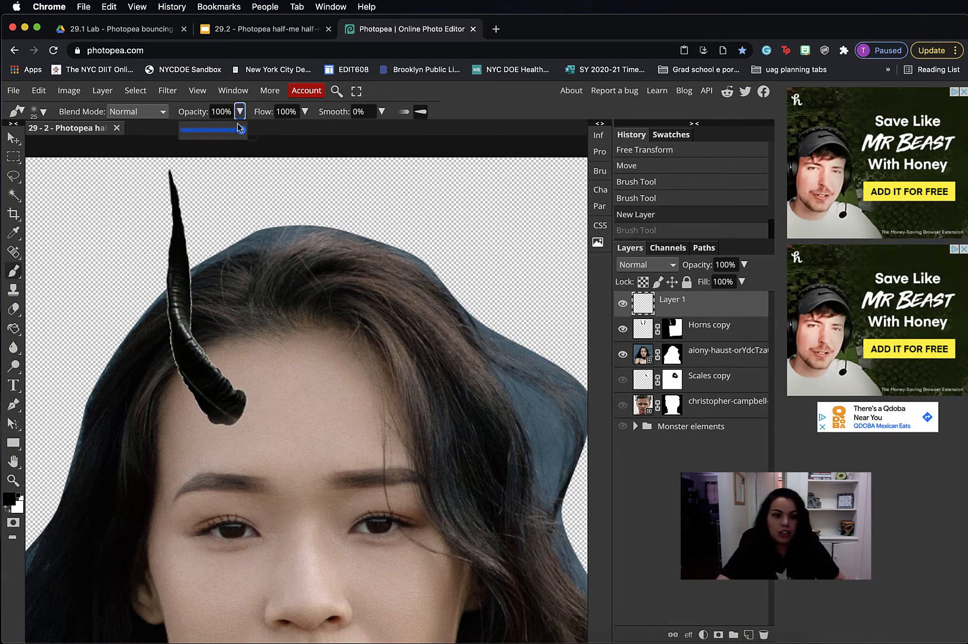
{"action": "left_click_drag", "start_coordinate": [244, 130], "coordinate": [218, 130]}
{"action": "left_click_drag", "start_coordinate": [242, 410], "coordinate": [221, 419]}
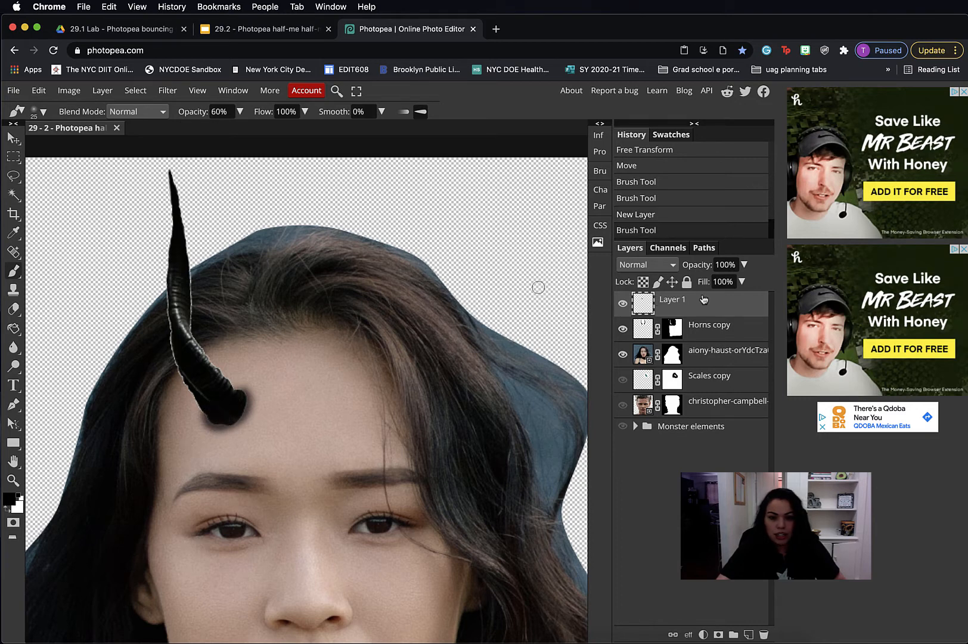
{"action": "left_click_drag", "start_coordinate": [706, 302], "coordinate": [709, 337]}
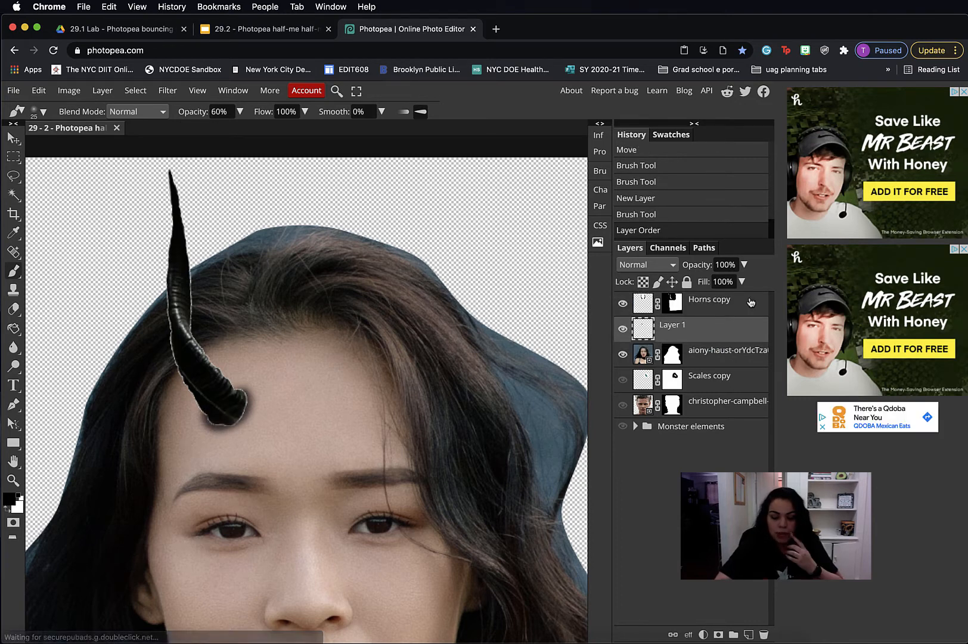
Step: Lasso the left half of the figure with the woman's portrait layer active
{"action": "key", "text": "super+minus"}
{"action": "key", "text": "super+minus"}
{"action": "key", "text": "super+minus"}
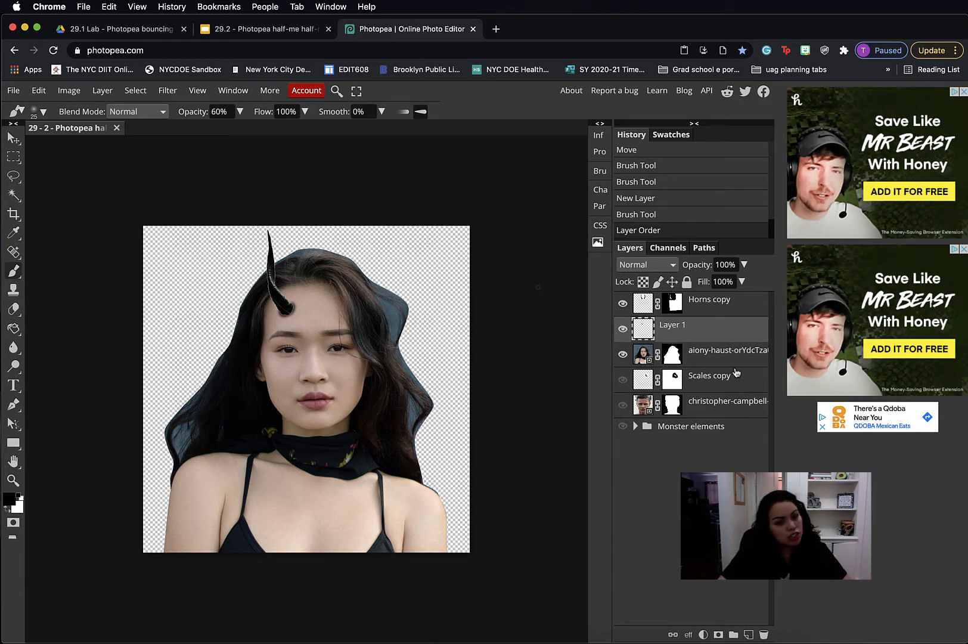
{"action": "left_click", "coordinate": [648, 349]}
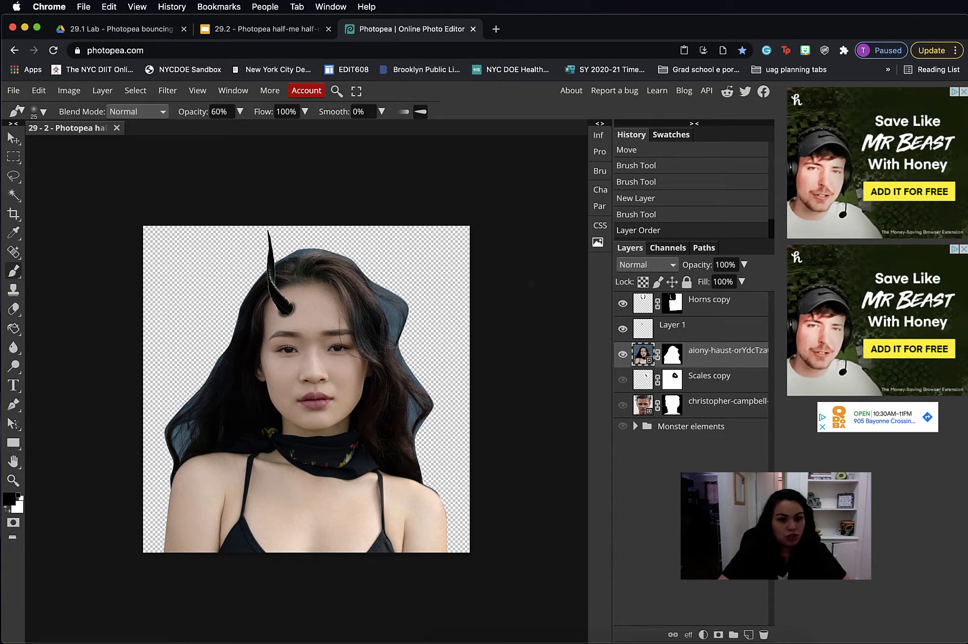
{"action": "left_click", "coordinate": [13, 176]}
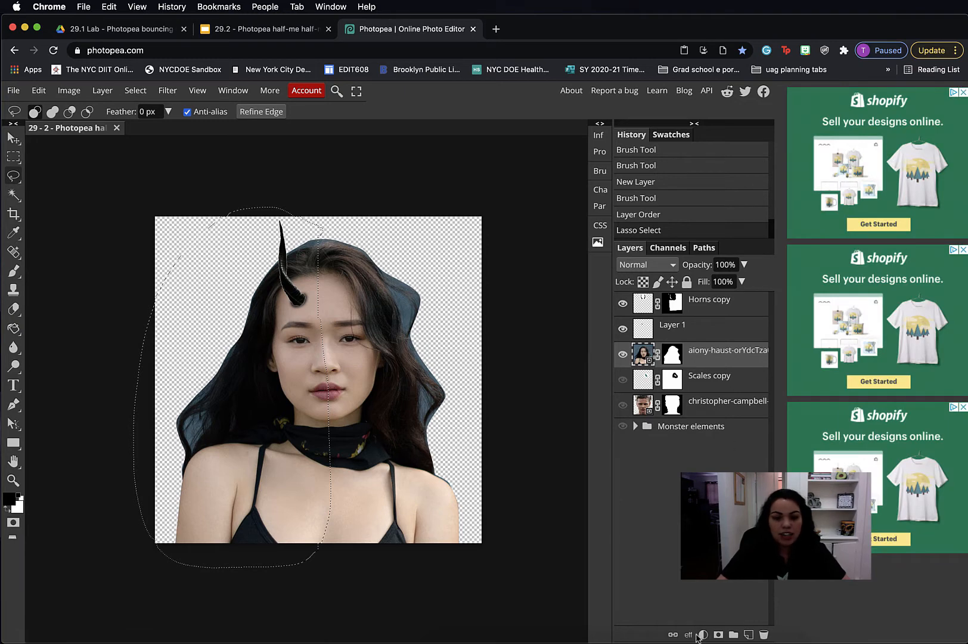
Step: Add a Hue/Saturation adjustment layer for the selected half and shift its hue to turn the skin green
{"action": "left_click", "coordinate": [704, 635]}
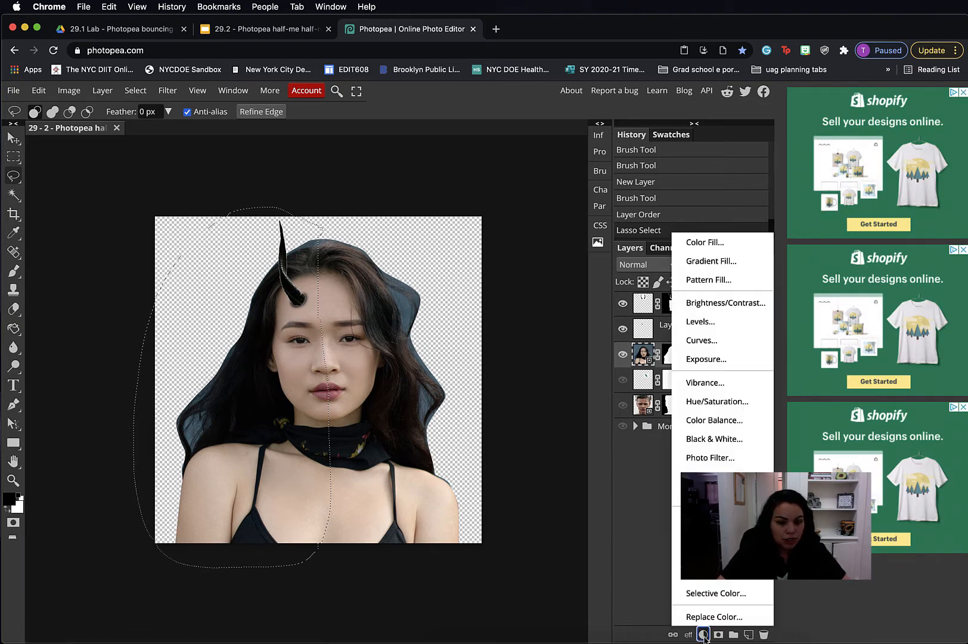
{"action": "left_click", "coordinate": [732, 404]}
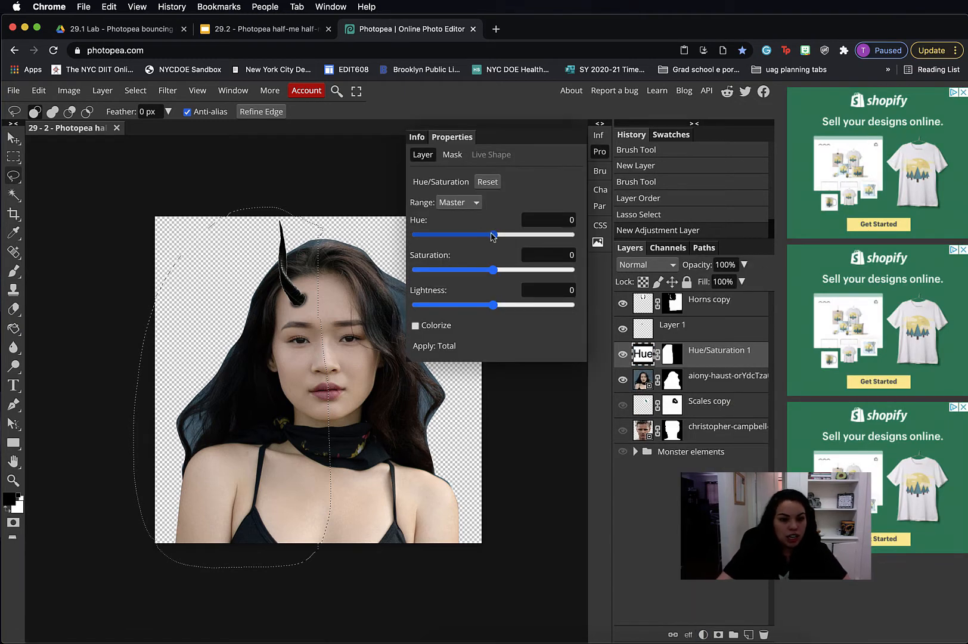
{"action": "mouse_move", "coordinate": [492, 235]}
{"action": "left_mouse_down"}
{"action": "mouse_move", "coordinate": [462, 237]}
{"action": "mouse_move", "coordinate": [525, 238]}
{"action": "left_mouse_up"}
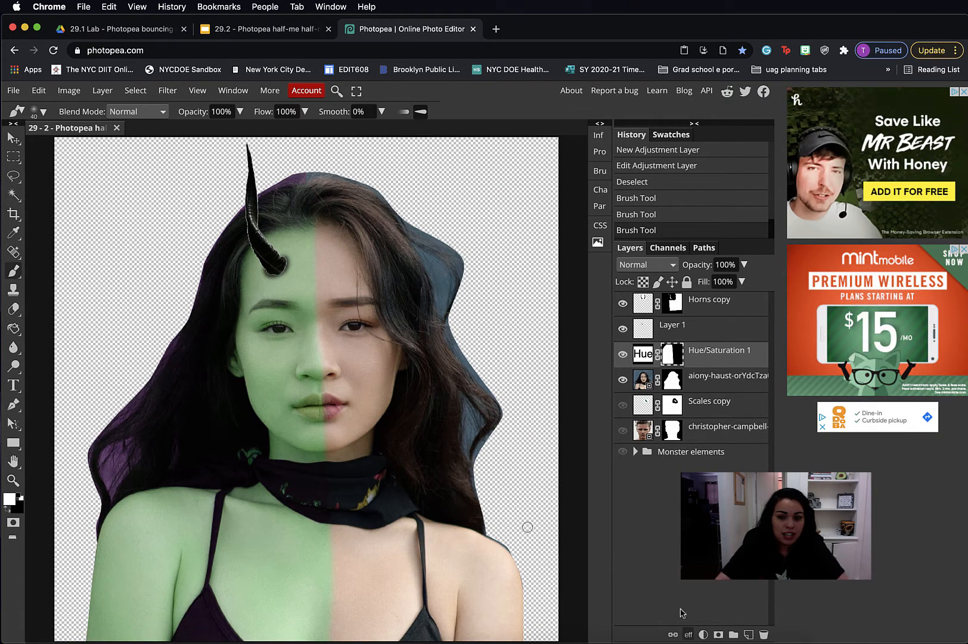
Step: Open the Liquify filter on the woman's portrait layer
{"action": "left_click", "coordinate": [644, 381]}
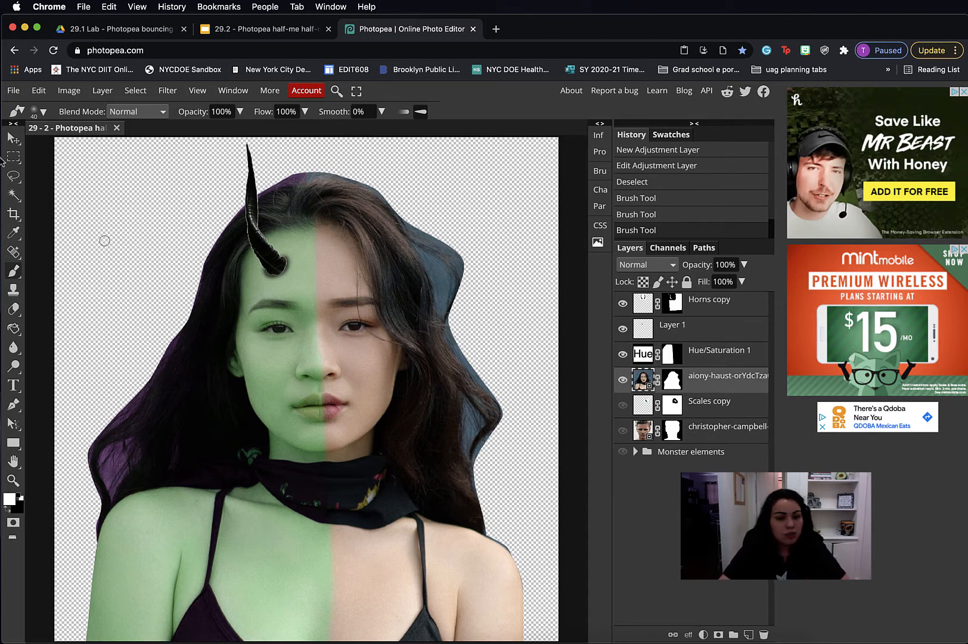
{"action": "left_click", "coordinate": [167, 89]}
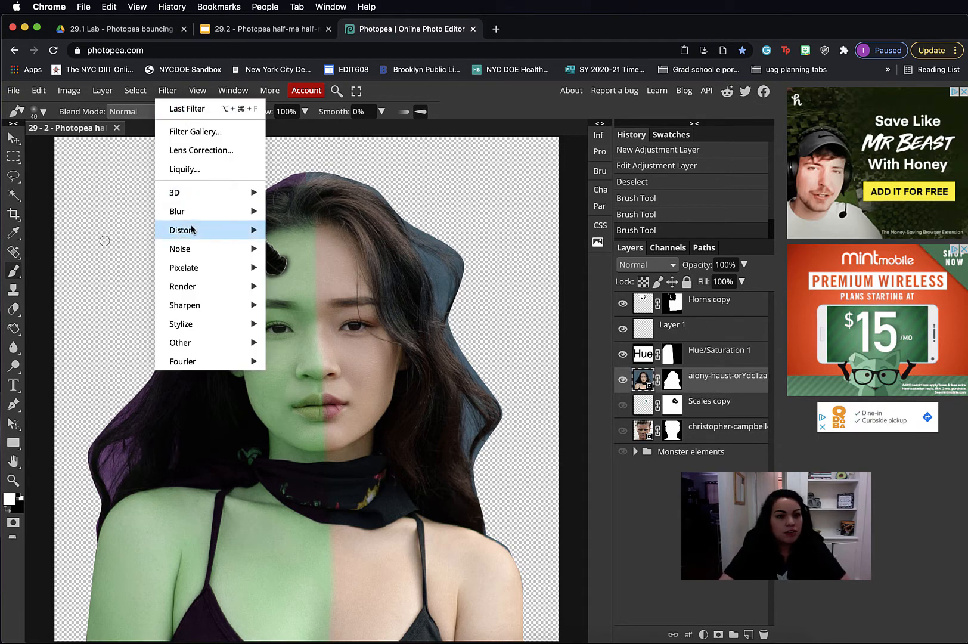
{"action": "left_click", "coordinate": [185, 168]}
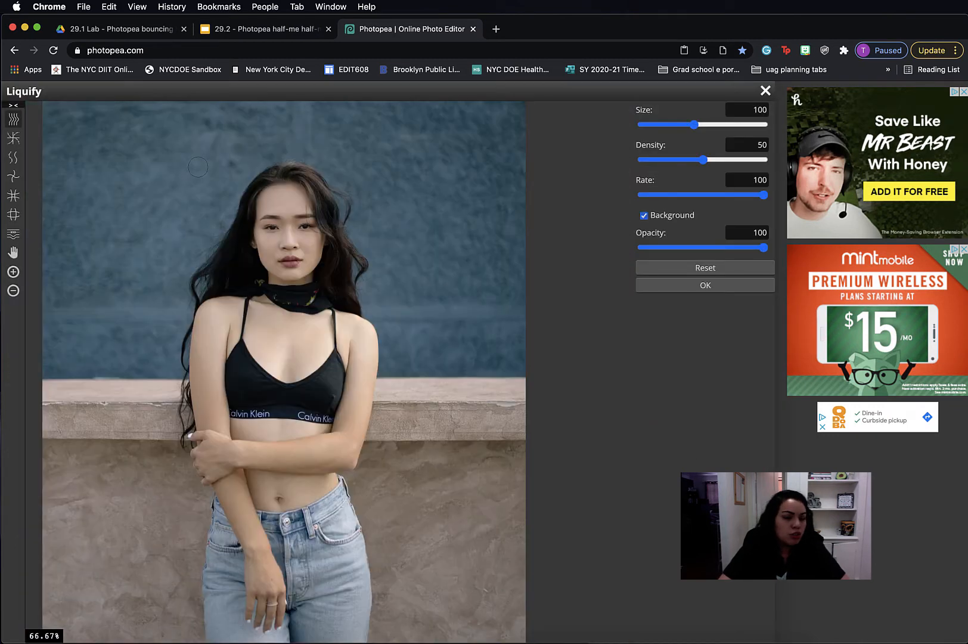
{"action": "scroll", "coordinate": [311, 252], "scroll_direction": "up", "scroll_amount": 5}
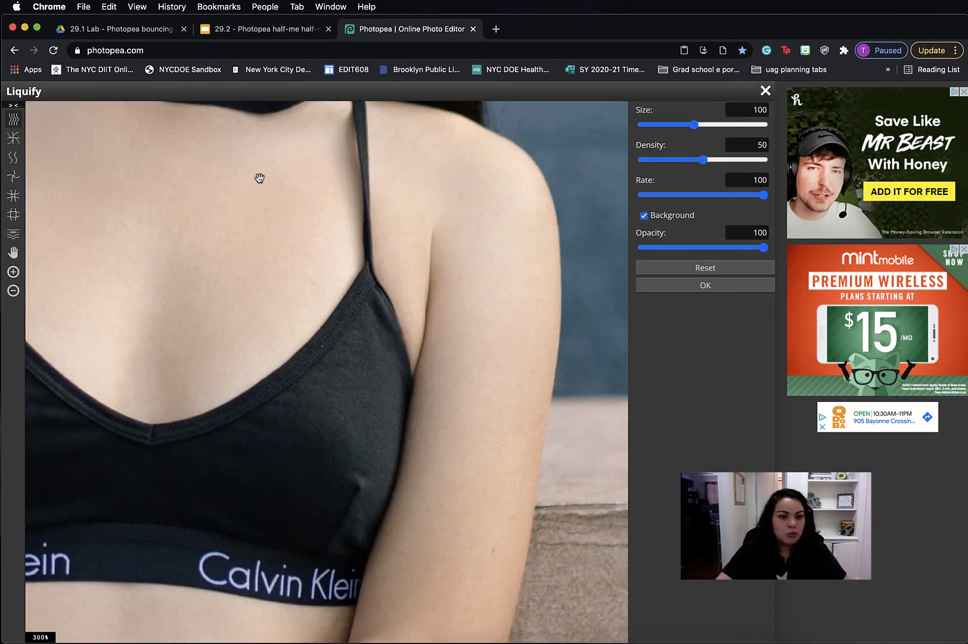
{"action": "scroll", "coordinate": [259, 175], "scroll_direction": "up", "scroll_amount": 10}
Step: Set the Liquify brush size to 25 and push the left corner of the woman's mouth outward
{"action": "key", "text": "bracketleft"}
{"action": "key", "text": "bracketleft"}
{"action": "key", "text": "bracketleft"}
{"action": "key", "text": "bracketleft"}
{"action": "key", "text": "bracketleft"}
{"action": "key", "text": "bracketleft"}
{"action": "key", "text": "bracketleft"}
{"action": "key", "text": "bracketleft"}
{"action": "key", "text": "bracketleft"}
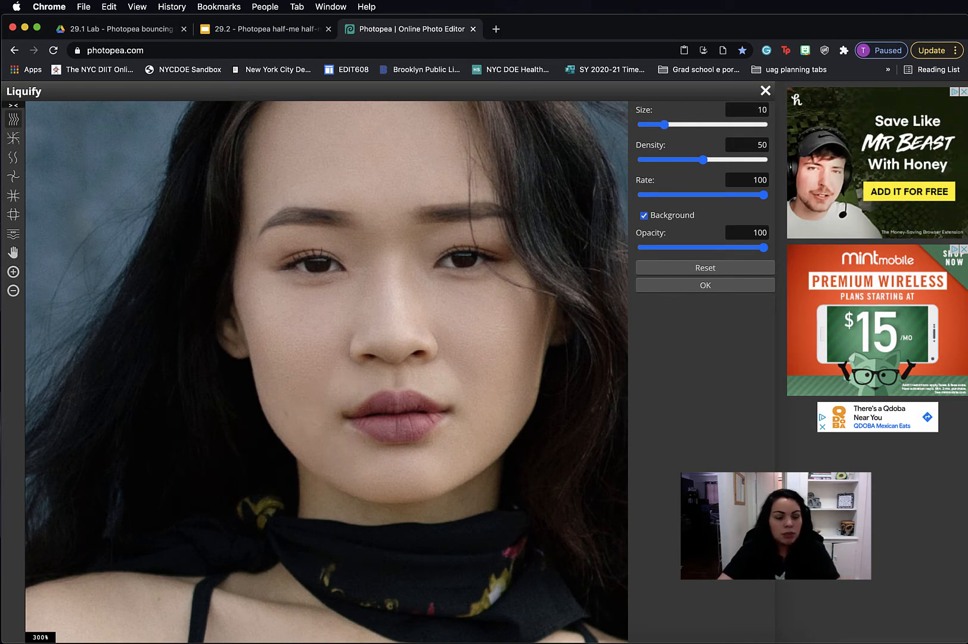
{"action": "key", "text": "bracketright"}
{"action": "key", "text": "bracketright"}
{"action": "key", "text": "bracketright"}
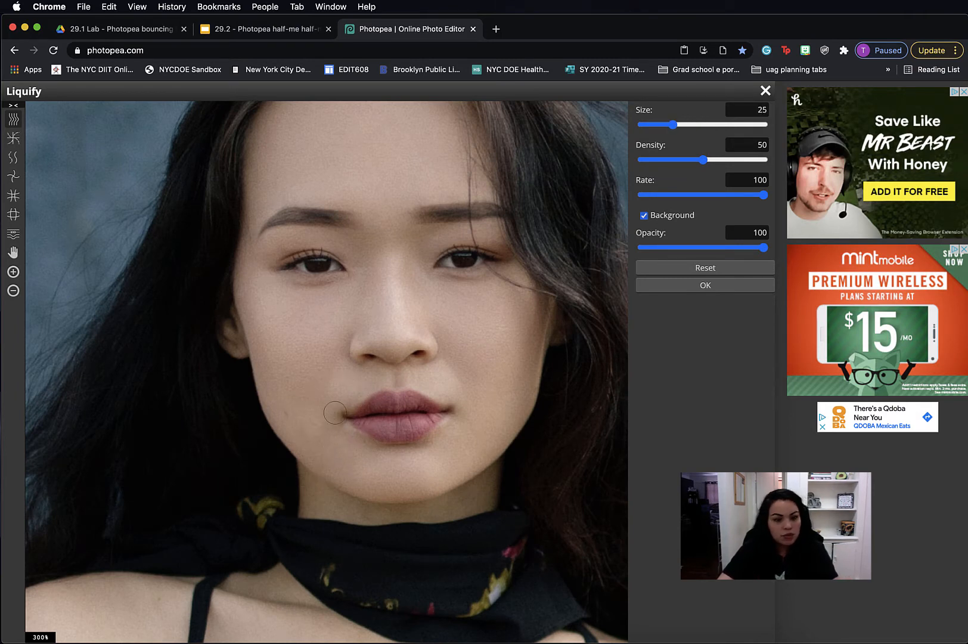
{"action": "left_click_drag", "start_coordinate": [341, 416], "coordinate": [331, 413]}
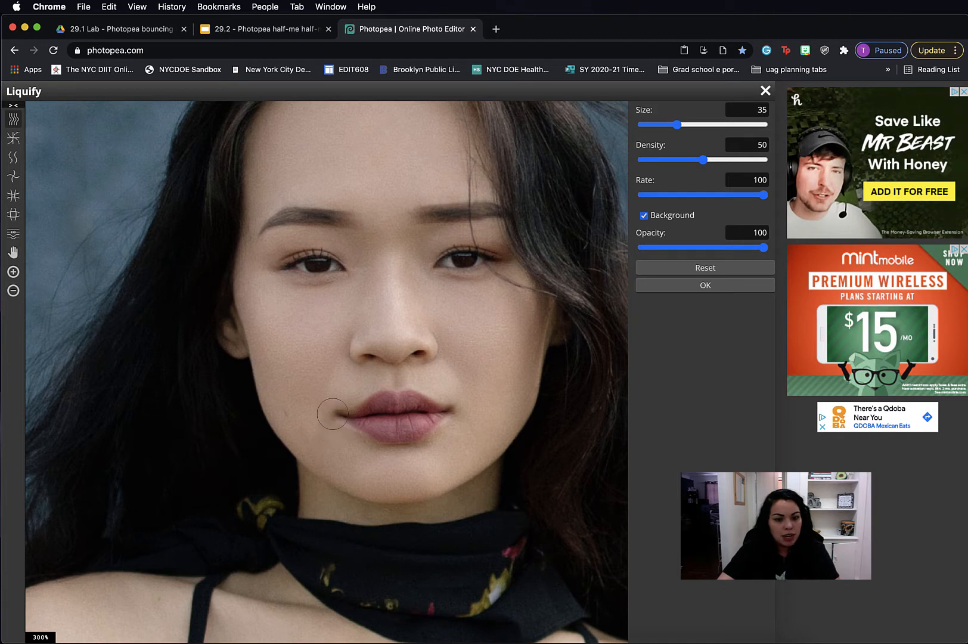
{"action": "double_click", "coordinate": [14, 271]}
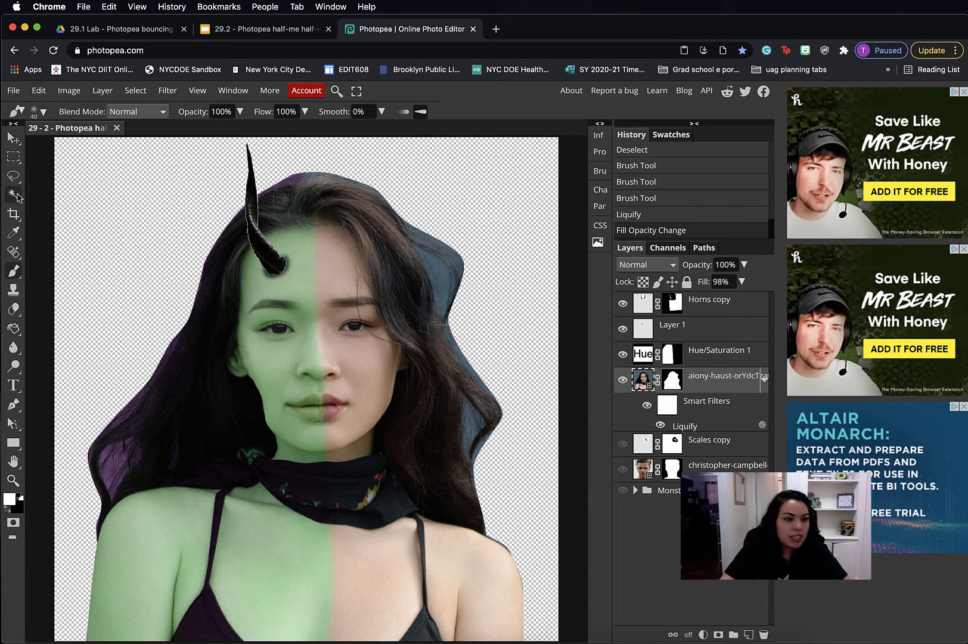
Step: Lasso the iris of the eye on the green half of the woman's face
{"action": "left_click", "coordinate": [14, 176]}
{"action": "scroll", "coordinate": [276, 268], "scroll_direction": "up", "scroll_amount": 5}
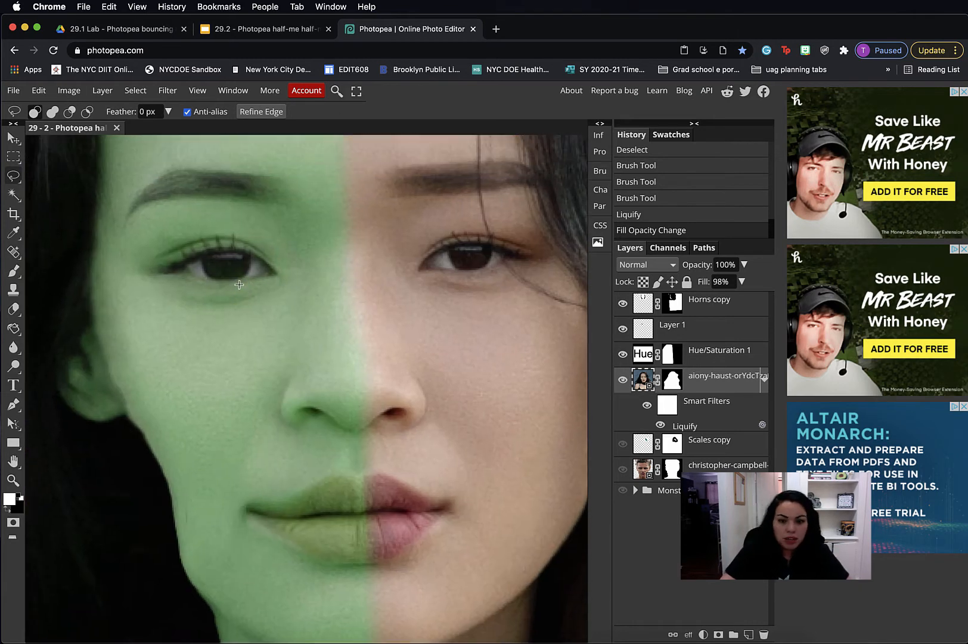
{"action": "left_click_drag", "start_coordinate": [246, 253], "coordinate": [244, 251]}
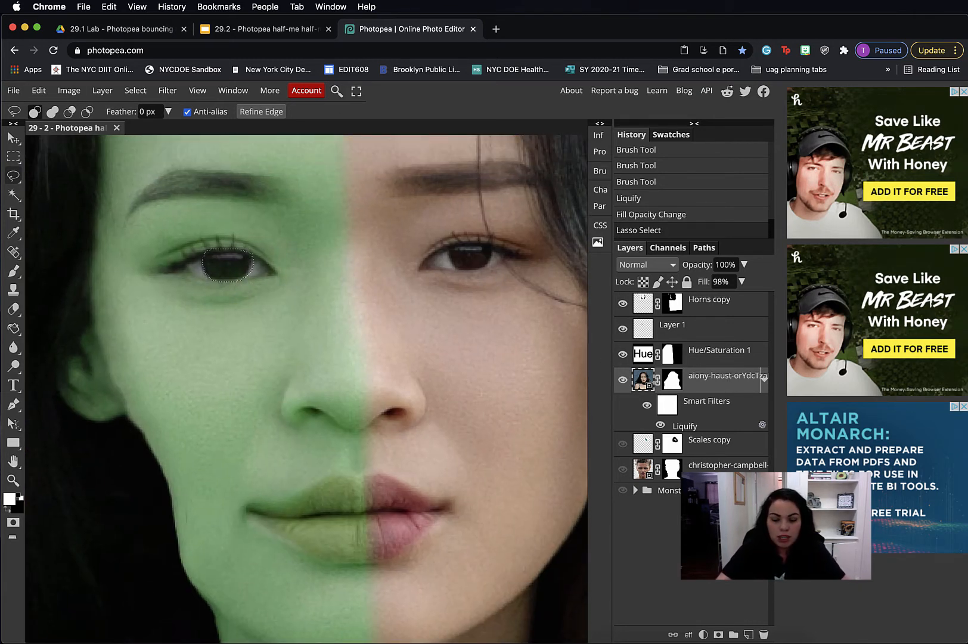
Step: Add a Hue/Saturation adjustment for the selected iris above Hue/Saturation 1, with hue -117, saturation 58 and lightness -8
{"action": "left_click", "coordinate": [703, 634]}
{"action": "left_click", "coordinate": [752, 402]}
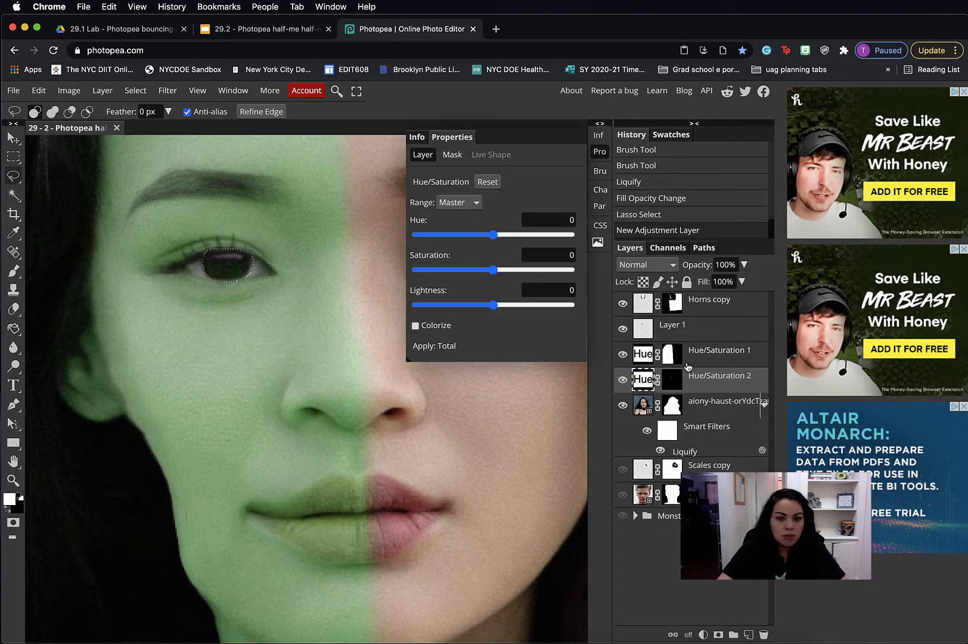
{"action": "left_click_drag", "start_coordinate": [700, 376], "coordinate": [698, 338]}
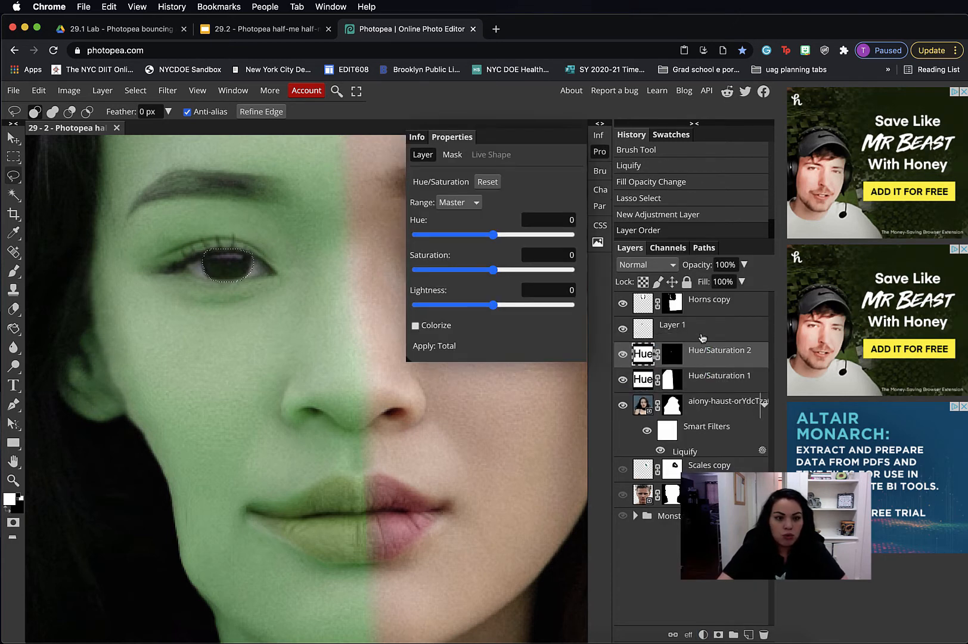
{"action": "left_click_drag", "start_coordinate": [494, 234], "coordinate": [440, 236]}
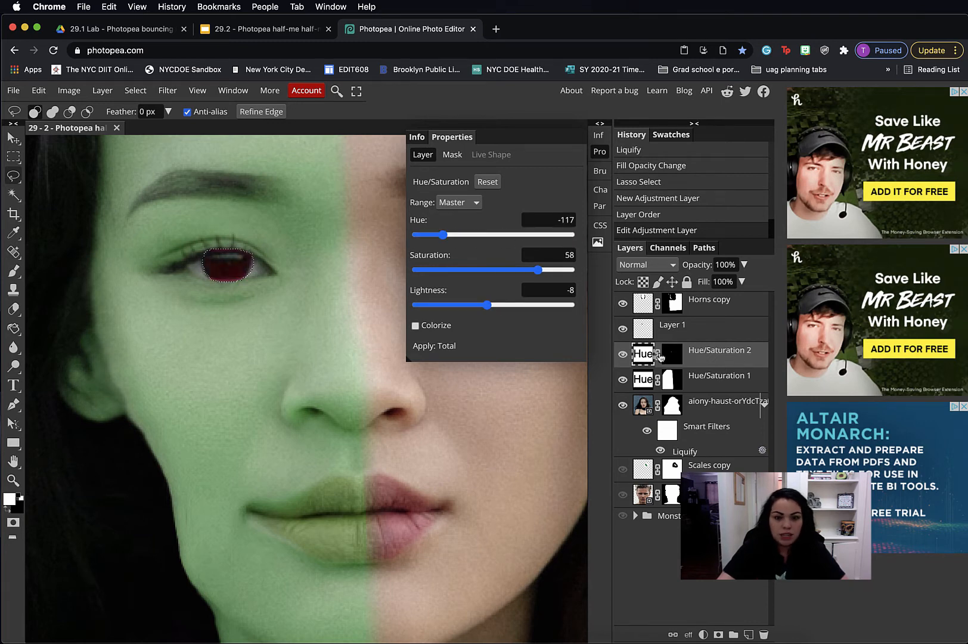
Step: Activate the eye adjustment's mask, clear the selection and touch up the red iris's edges with a small brush
{"action": "left_click", "coordinate": [658, 354]}
{"action": "left_click", "coordinate": [668, 357]}
{"action": "left_click", "coordinate": [657, 356]}
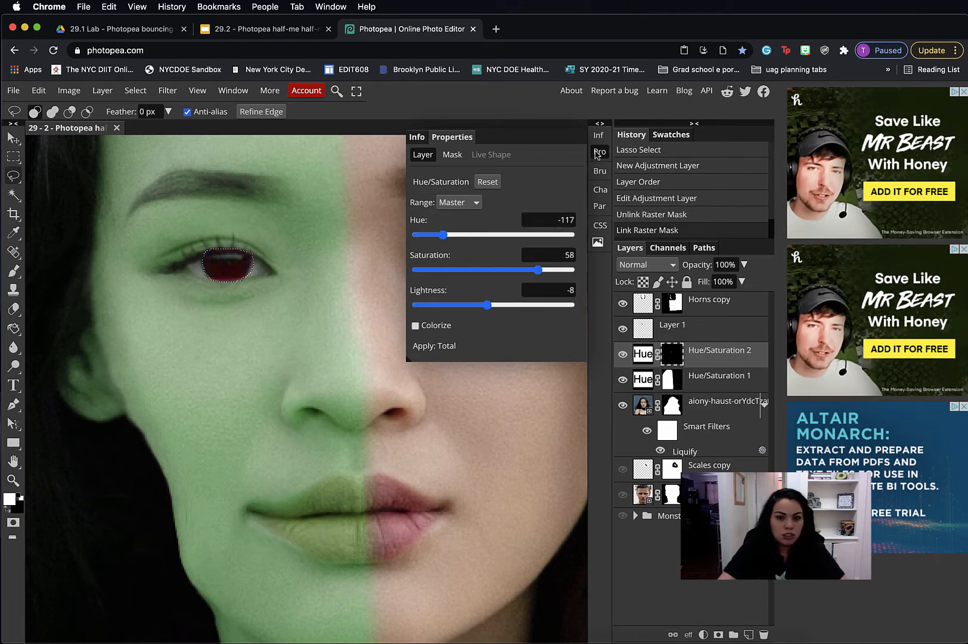
{"action": "left_click", "coordinate": [598, 154]}
{"action": "left_click", "coordinate": [13, 270]}
{"action": "key", "text": "ctrl+d"}
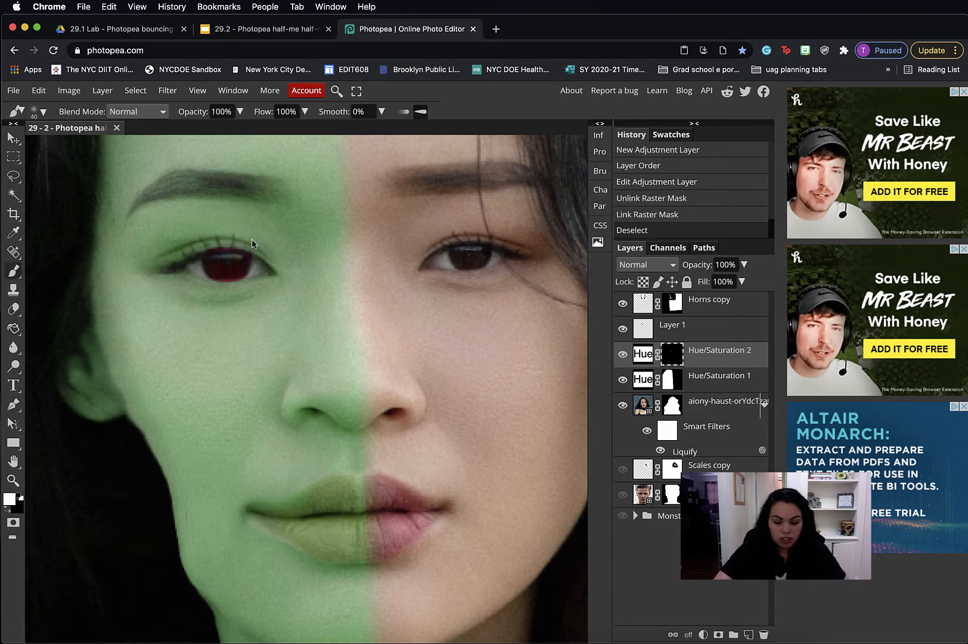
{"action": "key", "text": "ctrl+0"}
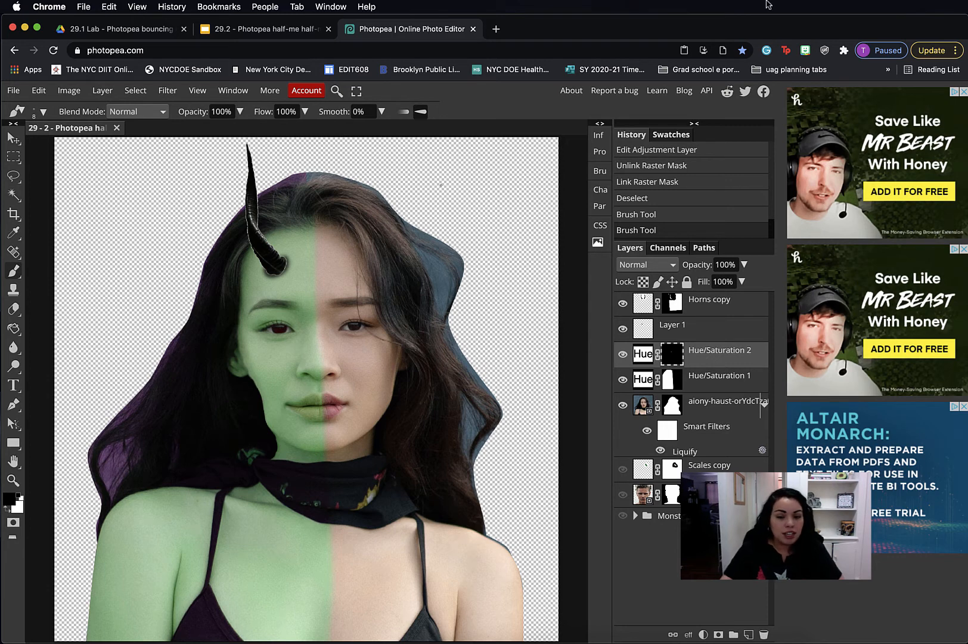
Step: Place the dark graveyard forest image, enlarge it to cover the canvas and move it below the portrait layers
{"action": "key", "text": "super+Tab"}
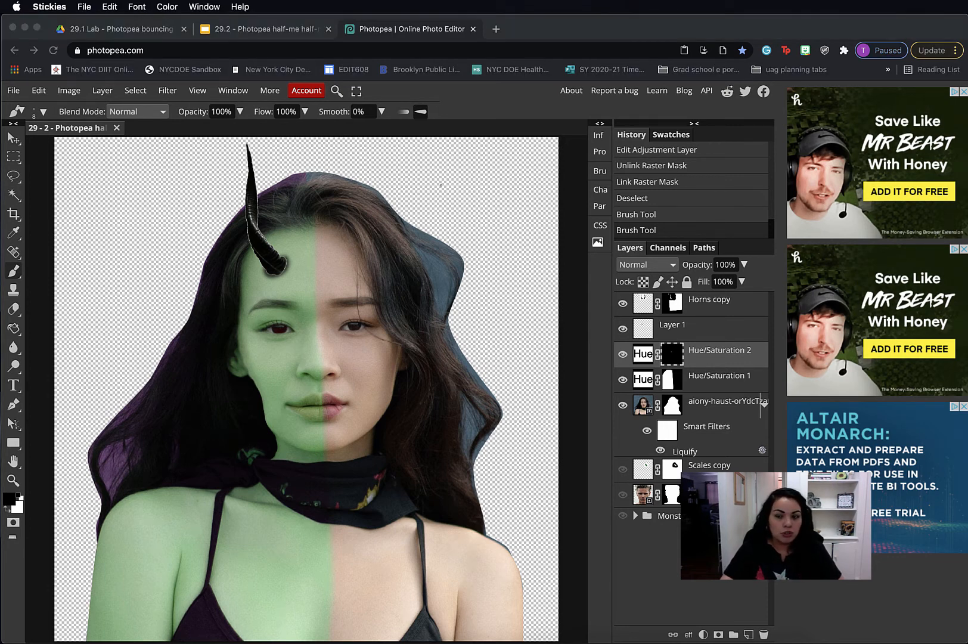
{"action": "left_click_drag", "start_coordinate": [2, 286], "coordinate": [155, 238]}
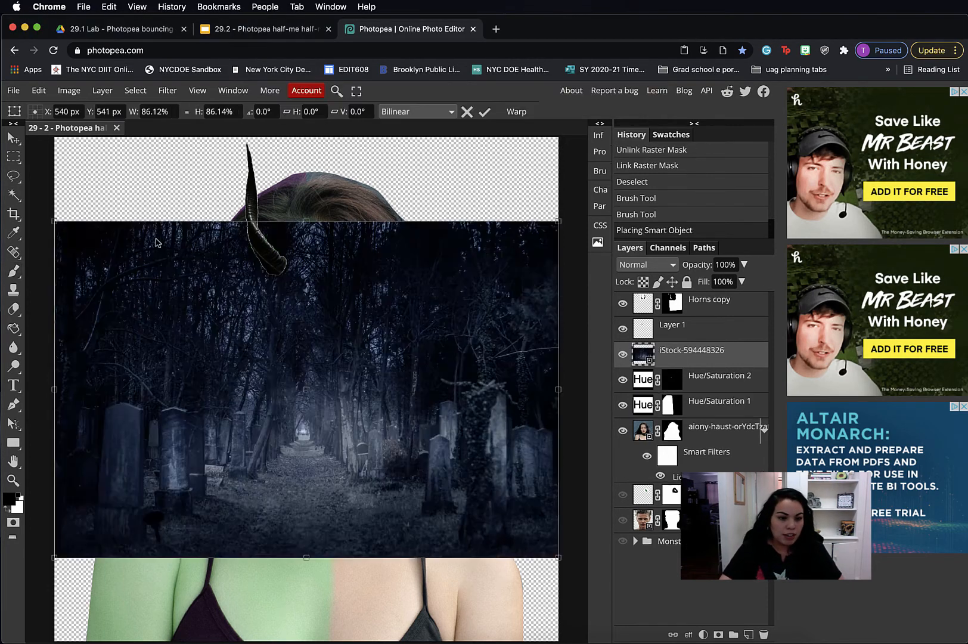
{"action": "left_click_drag", "start_coordinate": [418, 347], "coordinate": [393, 227]}
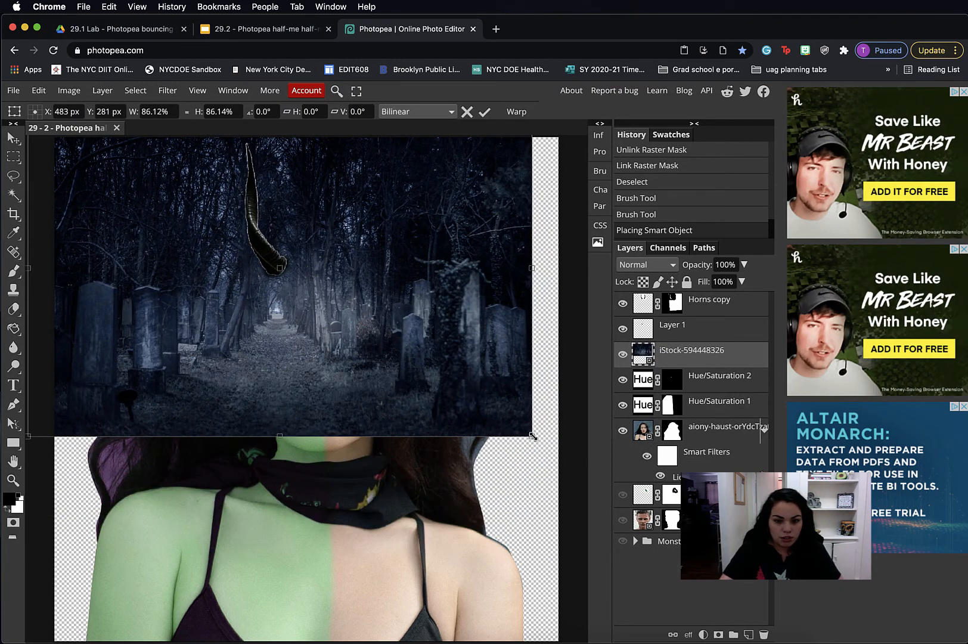
{"action": "left_click_drag", "start_coordinate": [532, 437], "coordinate": [903, 643]}
{"action": "left_click_drag", "start_coordinate": [709, 349], "coordinate": [705, 525]}
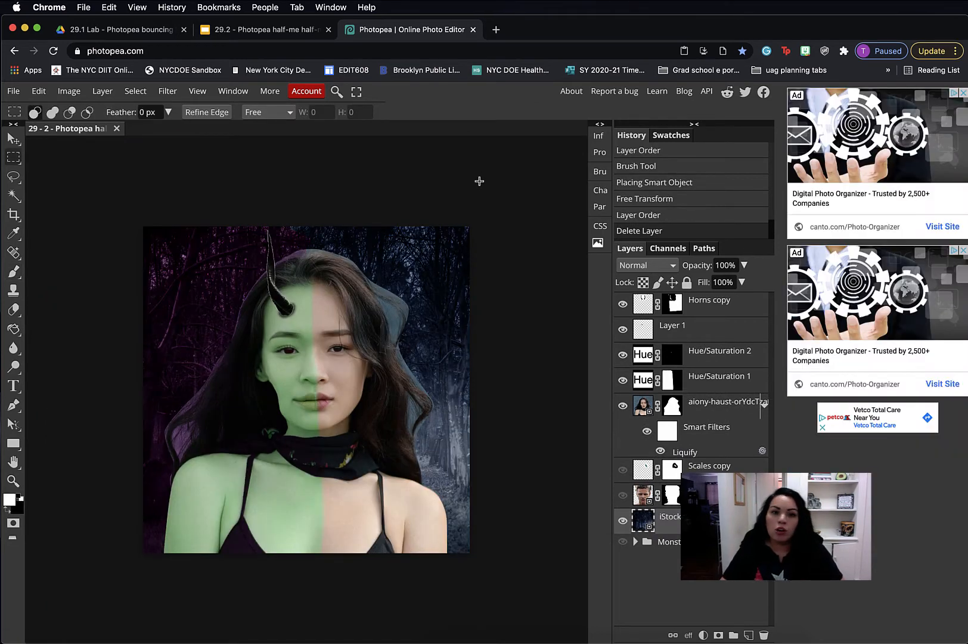
Step: Place the city street photo above the graveyard background and scale it to 31.03% to cover the canvas
{"action": "scroll", "coordinate": [479, 181], "scroll_direction": "up", "scroll_amount": 1}
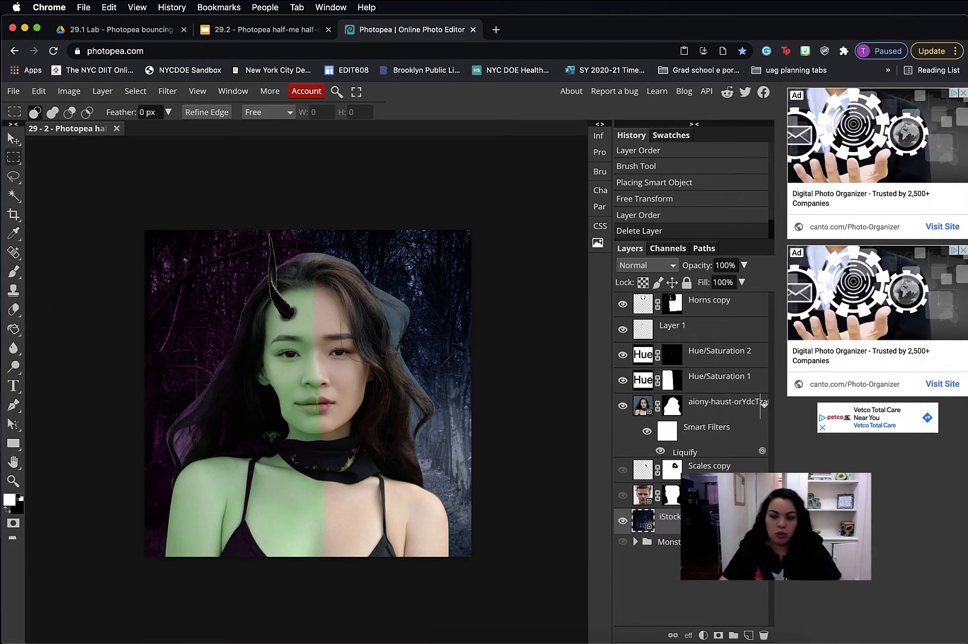
{"action": "left_click_drag", "start_coordinate": [655, 349], "coordinate": [411, 280]}
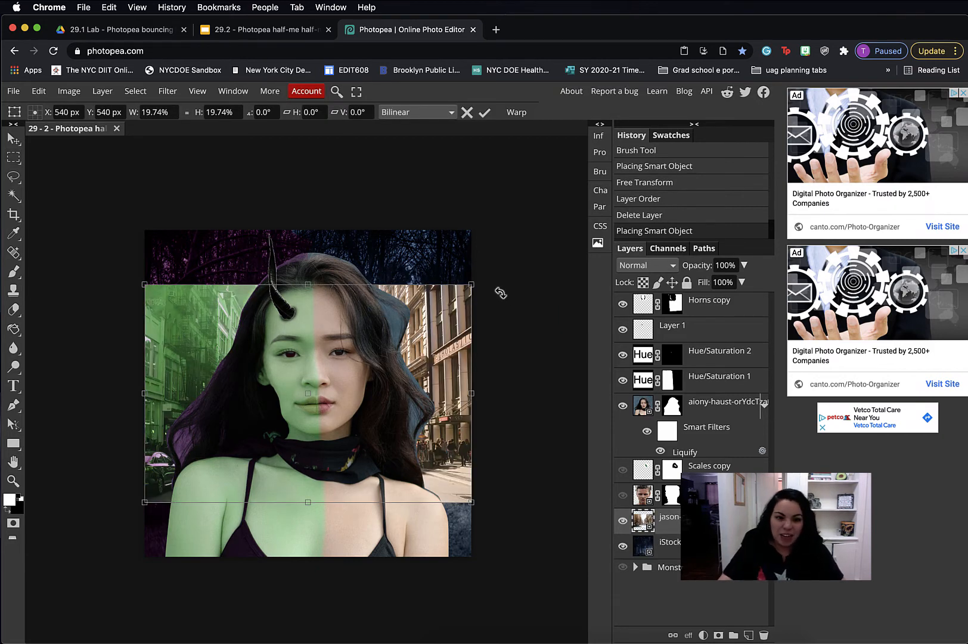
{"action": "left_click_drag", "start_coordinate": [457, 363], "coordinate": [453, 306]}
{"action": "left_click_drag", "start_coordinate": [463, 444], "coordinate": [578, 569]}
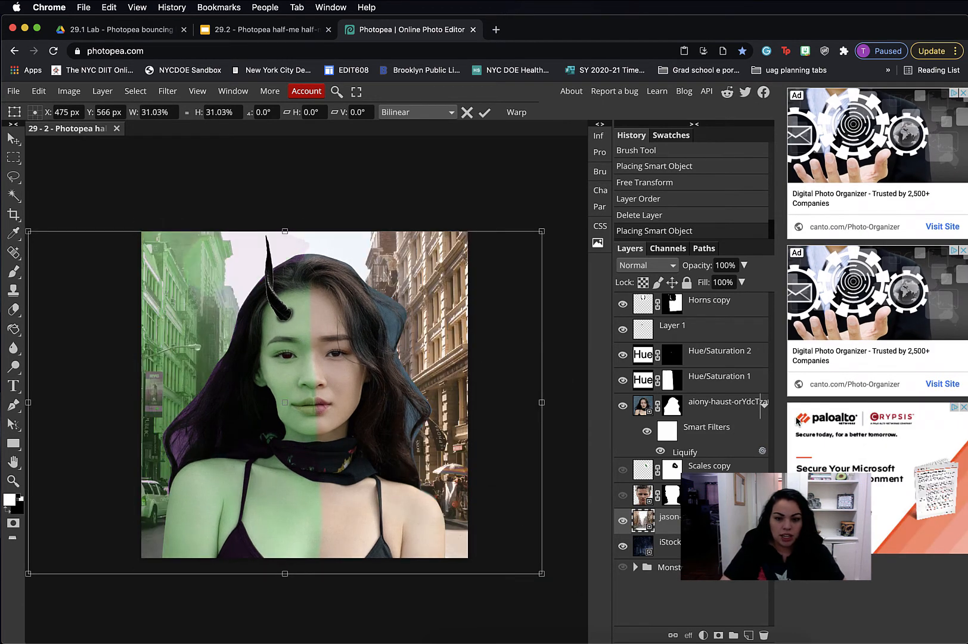
Step: Mask the street photo to the human half by selecting the monster half, inverting the selection and adding a raster mask, then deselect
{"action": "left_click", "coordinate": [19, 157]}
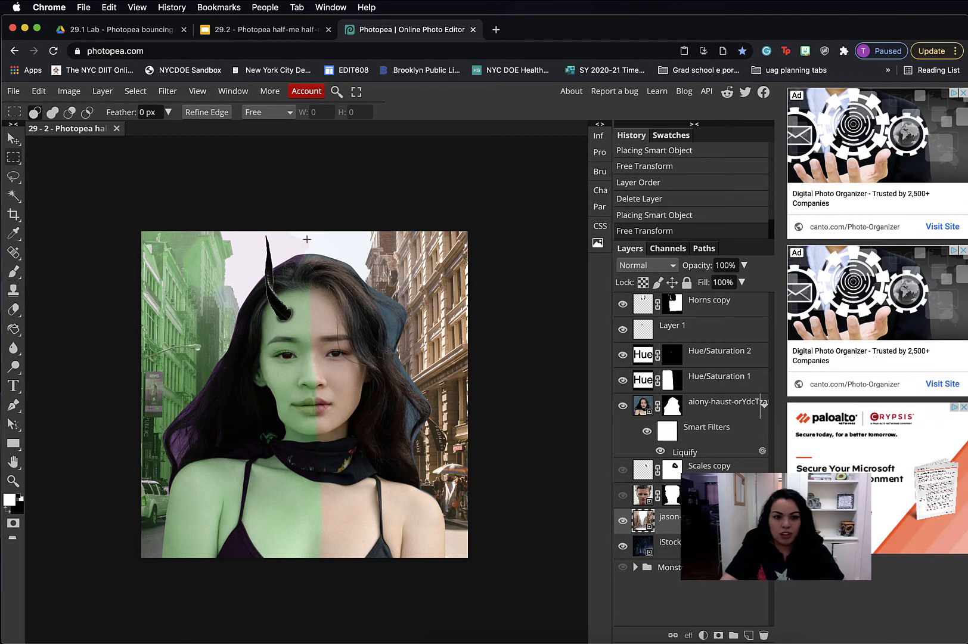
{"action": "left_click_drag", "start_coordinate": [308, 229], "coordinate": [173, 602]}
{"action": "left_click_drag", "start_coordinate": [138, 561], "coordinate": [157, 545]}
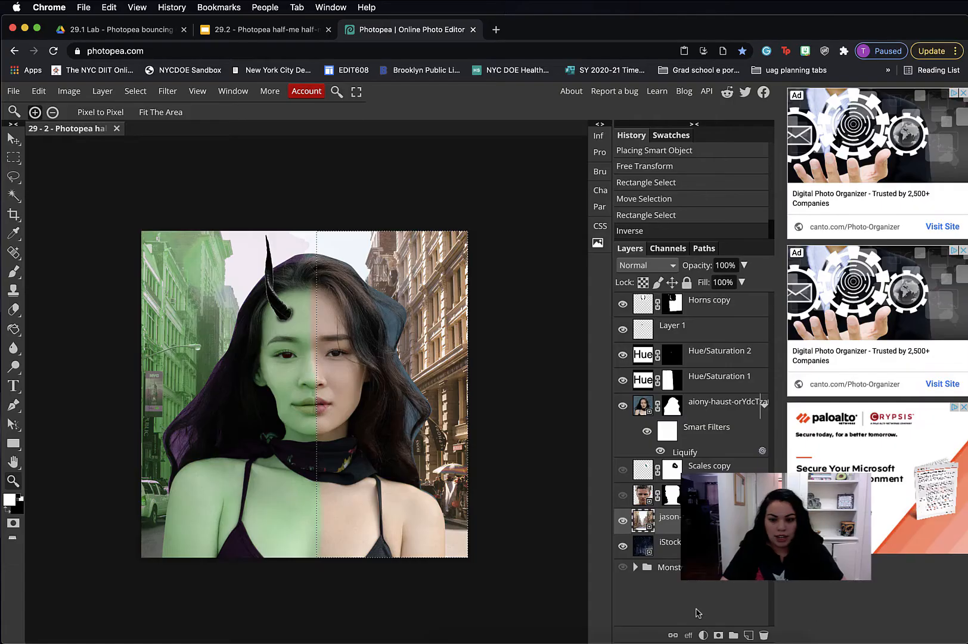
{"action": "left_click", "coordinate": [719, 634]}
{"action": "key", "text": "ctrl+d"}
{"action": "scroll", "coordinate": [470, 427], "scroll_direction": "left", "scroll_amount": 2}
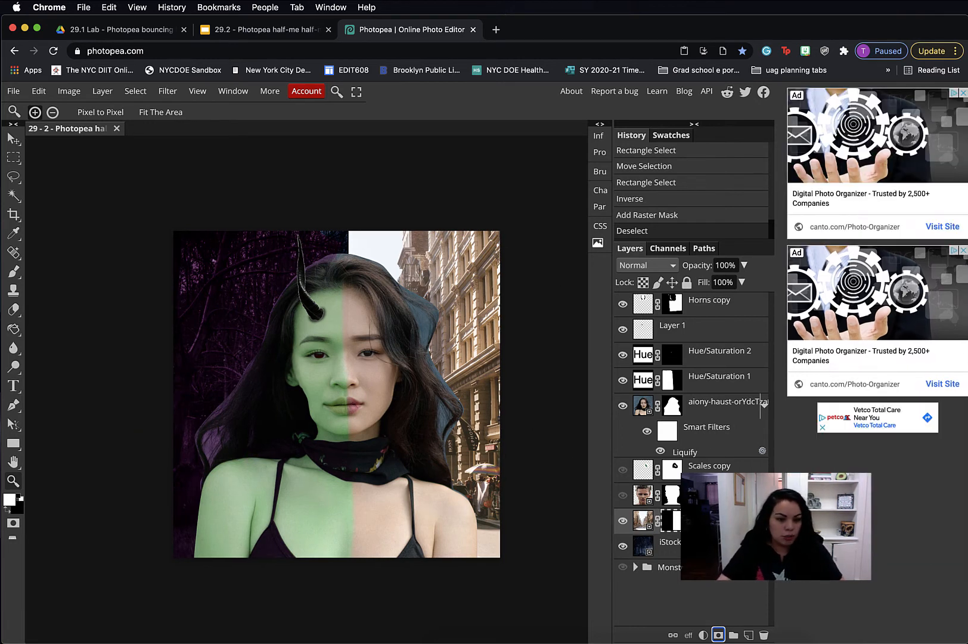
{"action": "key", "text": "super+equal"}
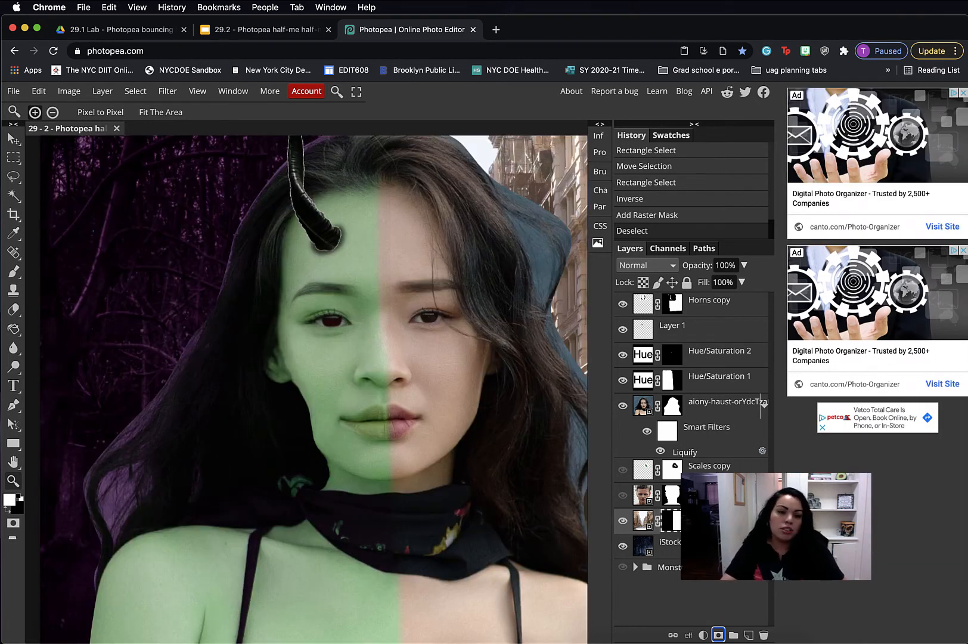
{"action": "key", "text": "super+minus"}
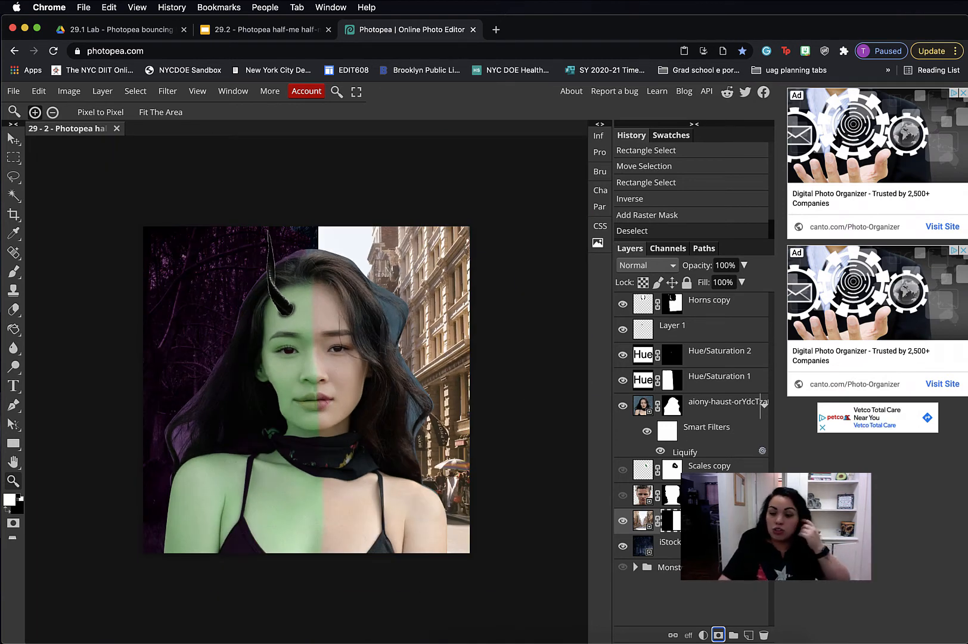
{"action": "key", "text": "super+Tab"}
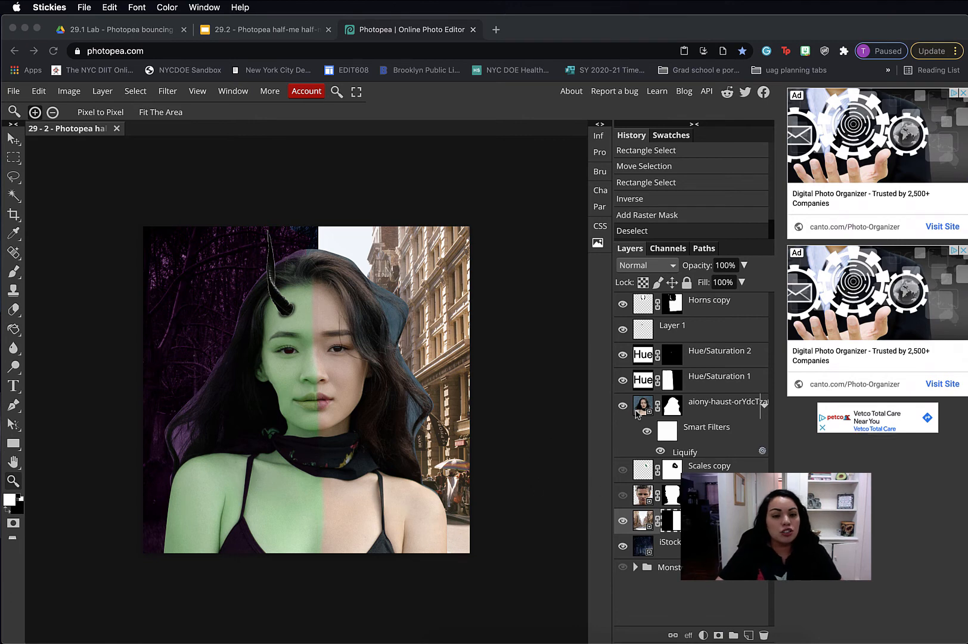
{"action": "key", "text": "super+Tab"}
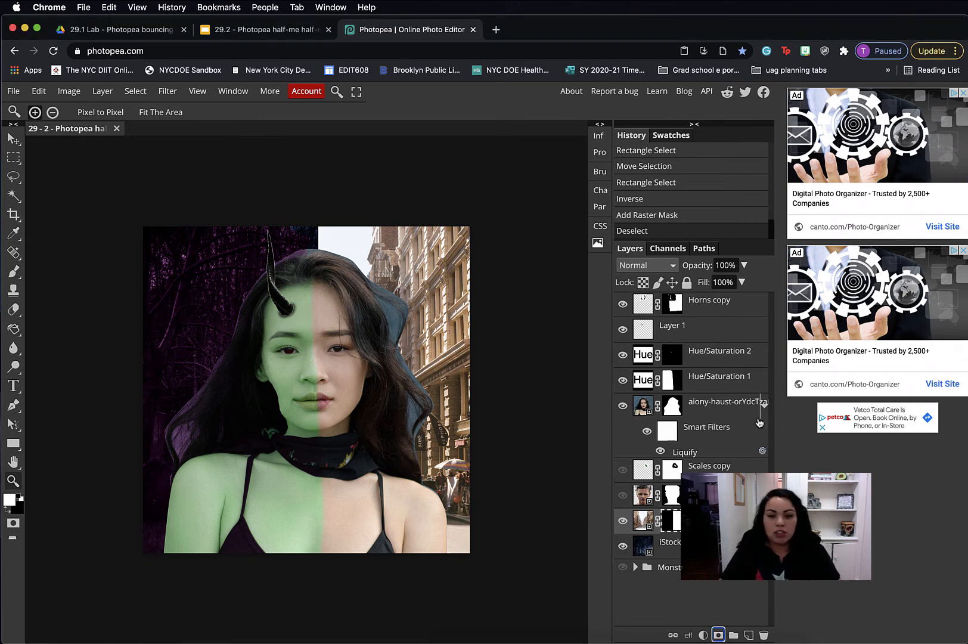